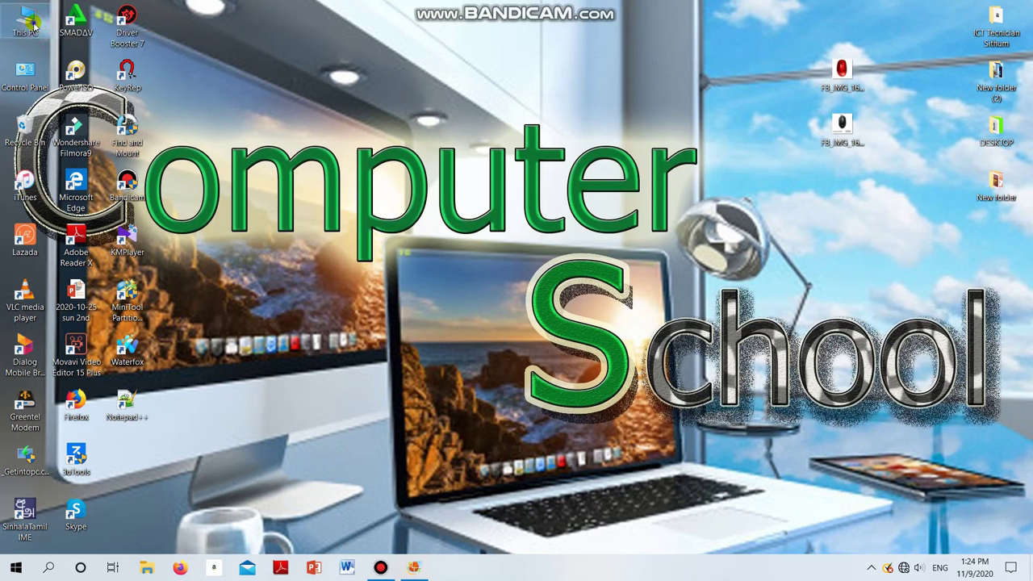
- View the folders and drives in This PC and the apps listed in the Start menu, closing each
right_click(33, 25)
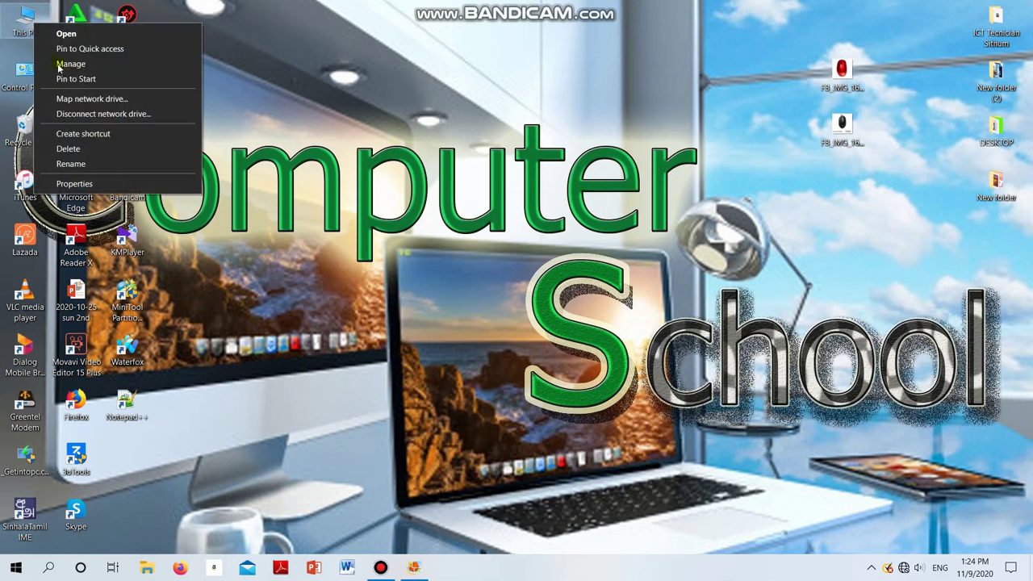
left_click(363, 57)
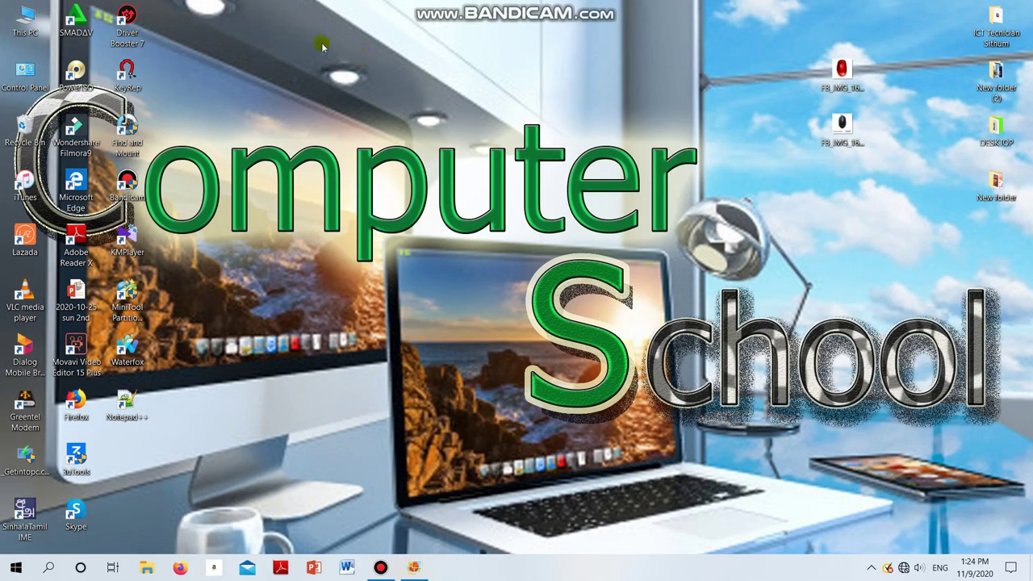
double_click(29, 22)
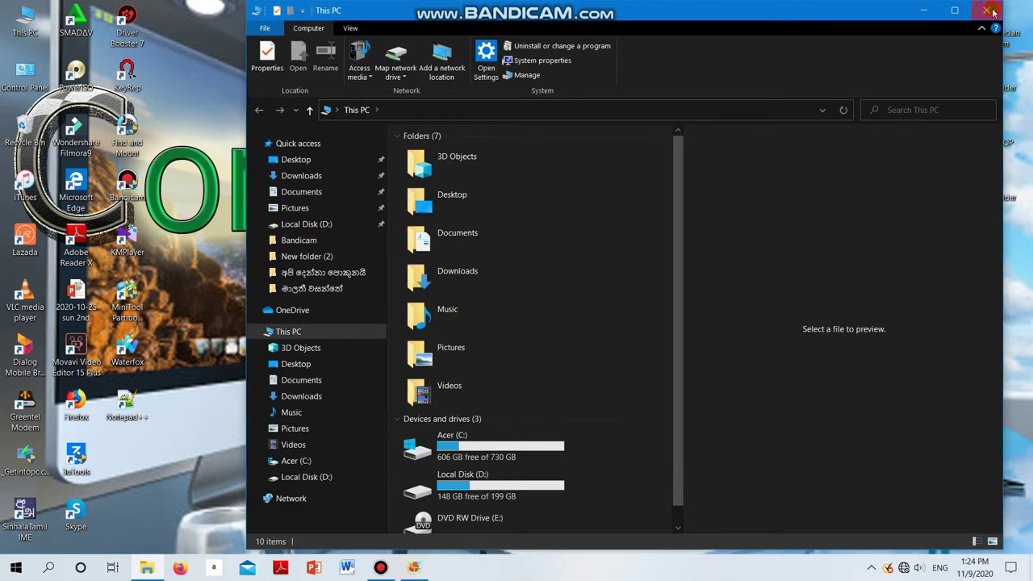
left_click(990, 11)
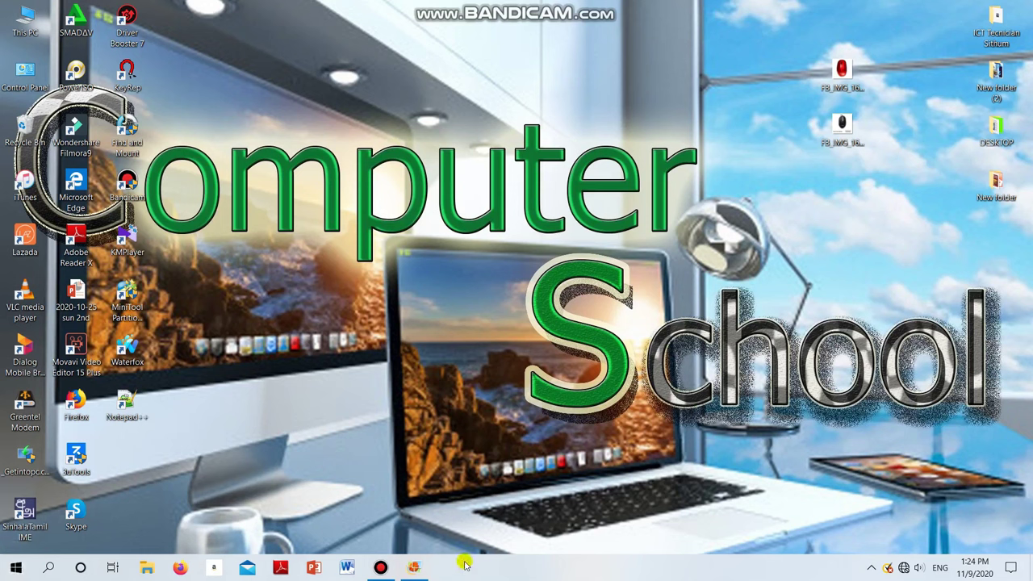
left_click(13, 572)
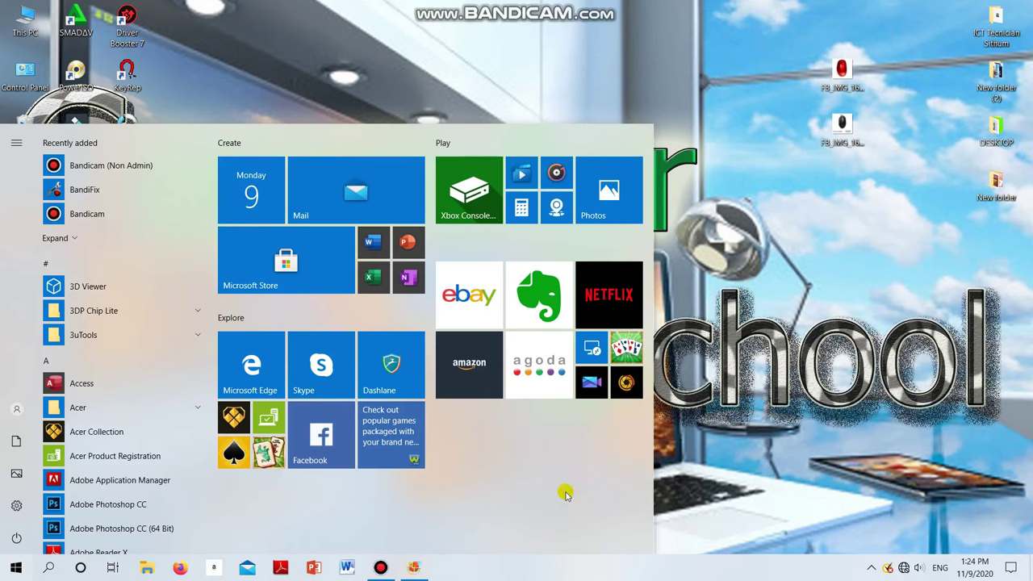
left_click(854, 404)
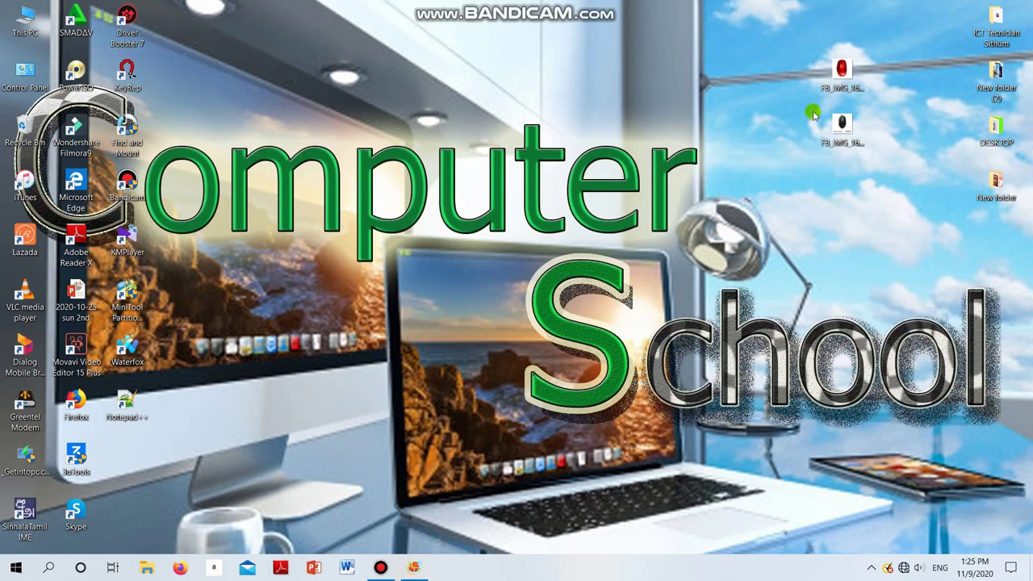
- Create a new folder on the desktop with its default name and permanently delete it
right_click(465, 98)
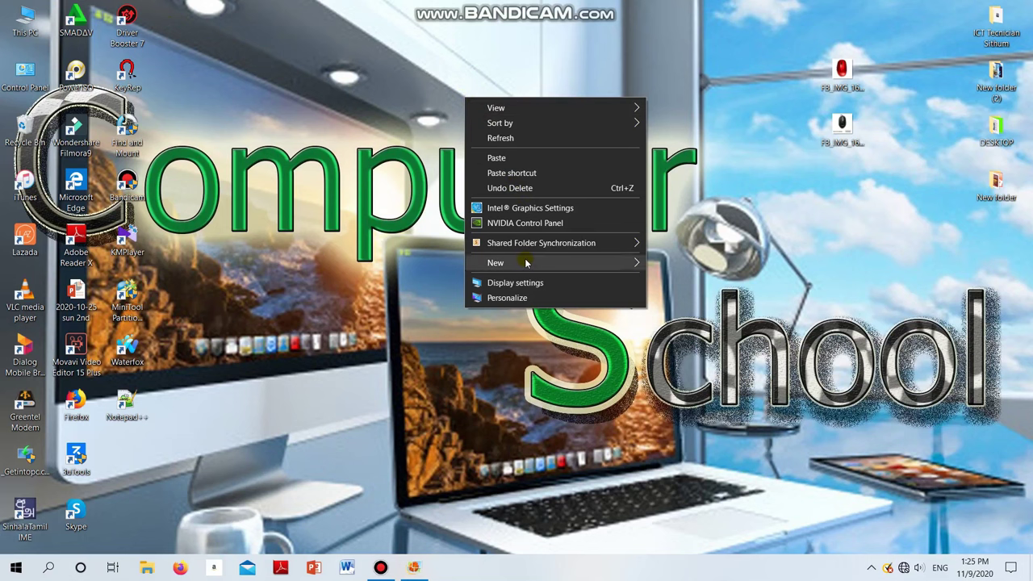
mouse_move(526, 263)
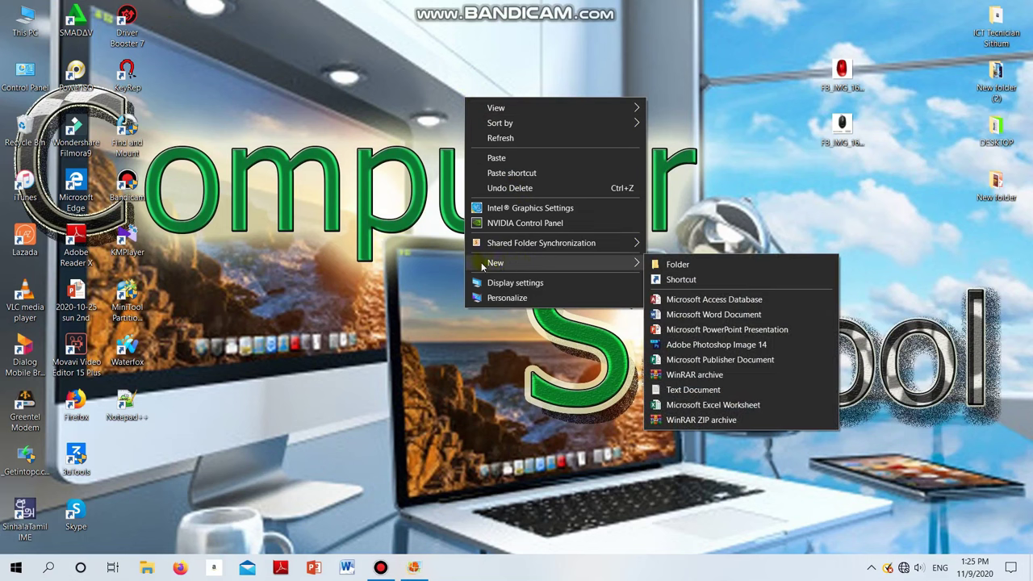
left_click(678, 265)
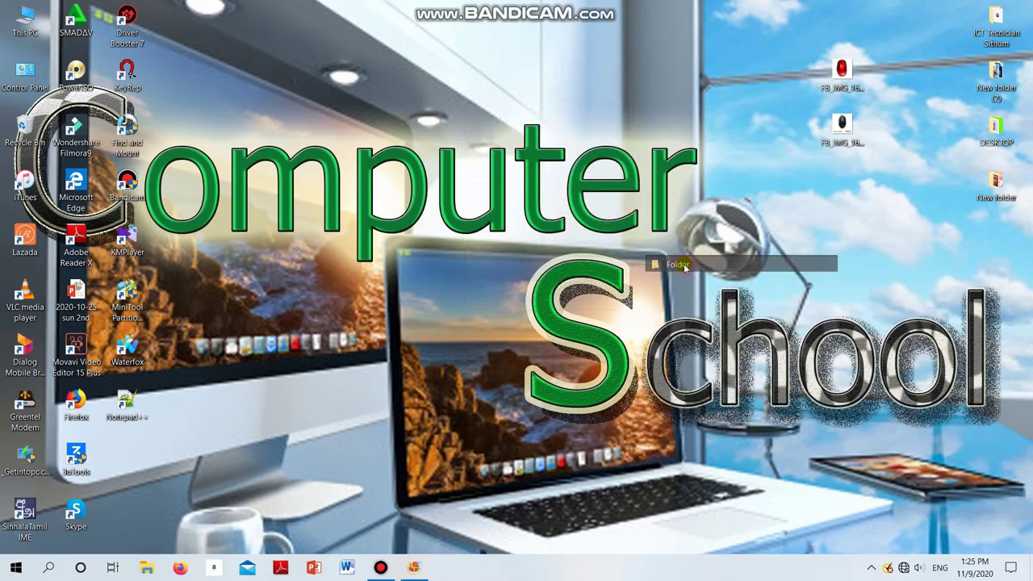
left_click(587, 194)
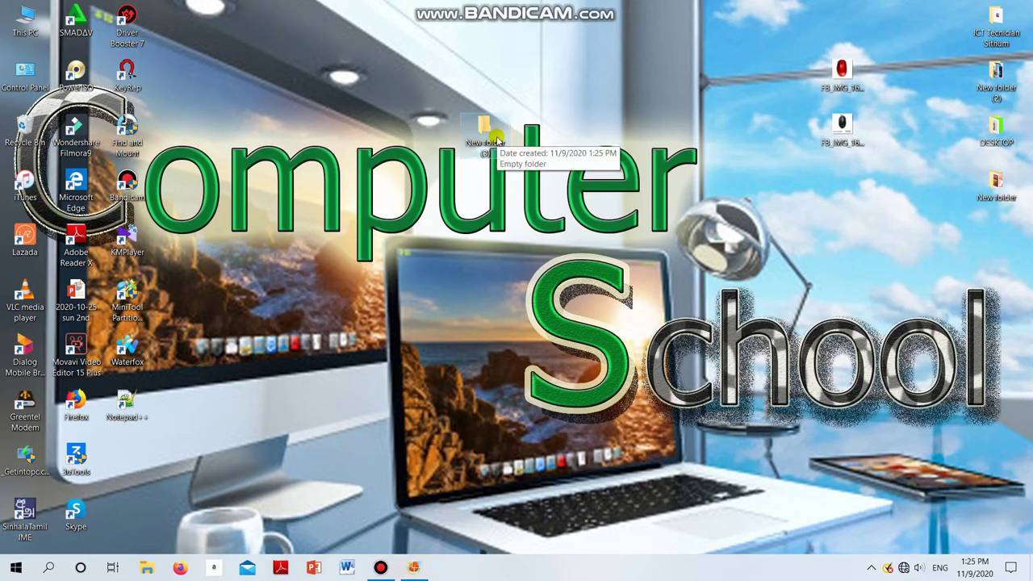
key("shift+Delete")
key("Return")
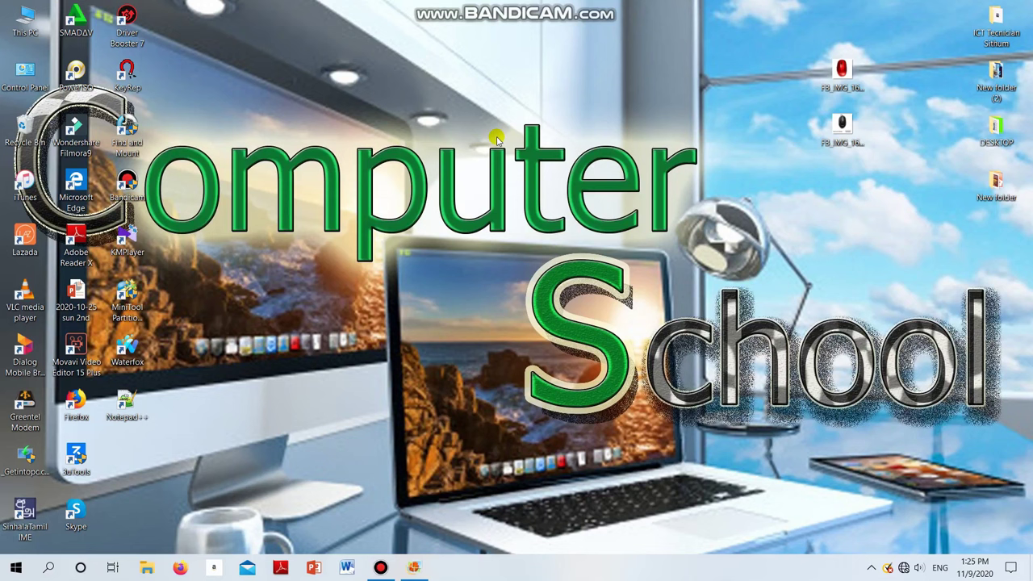
- Create another new desktop folder with its default name and delete it to the Recycle Bin
right_click(497, 139)
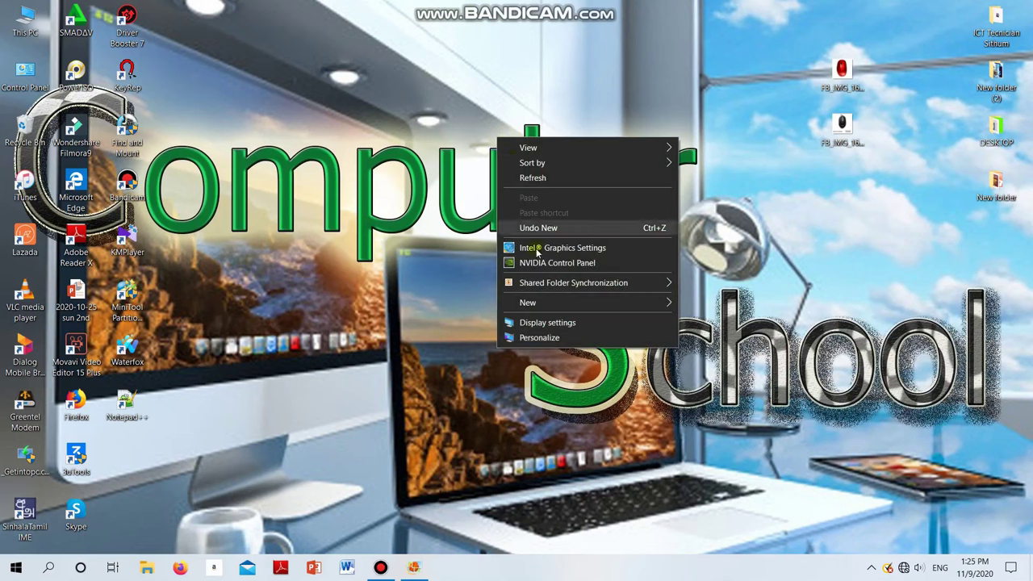
mouse_move(595, 302)
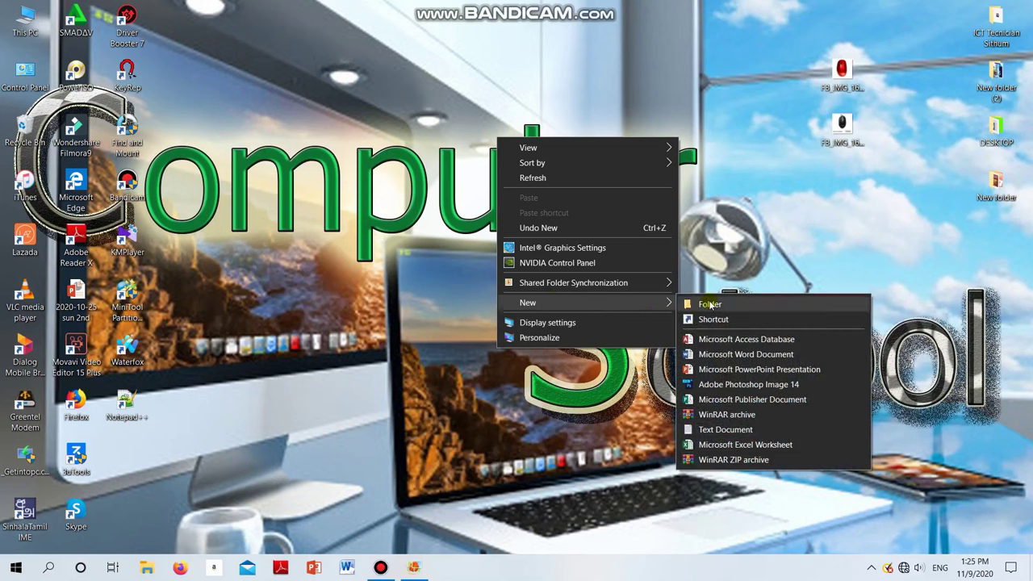
left_click(709, 304)
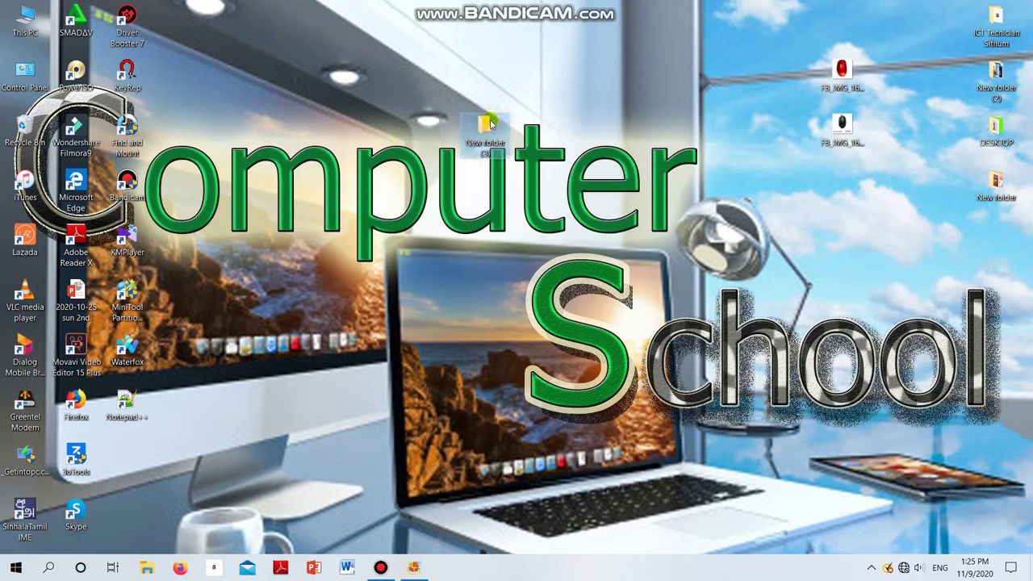
key("Delete")
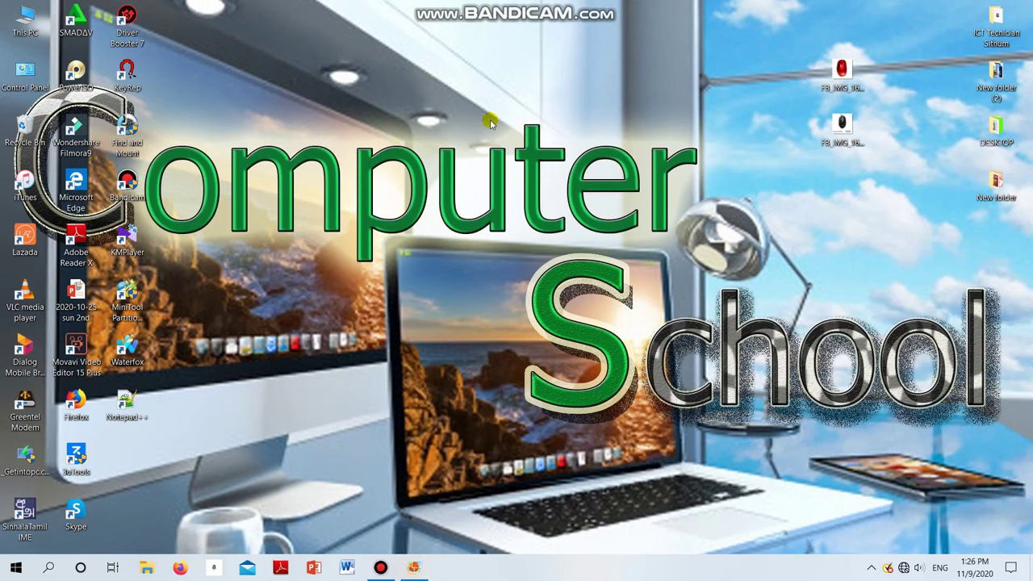
- Add one more default-named folder to the desktop and permanently remove it
key("ctrl+shift+n")
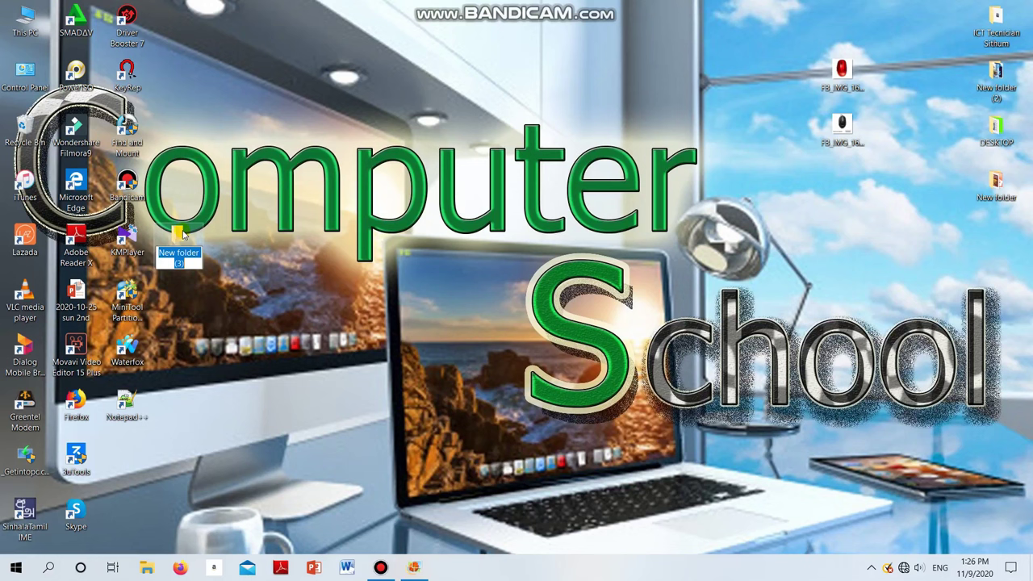
left_click(185, 234)
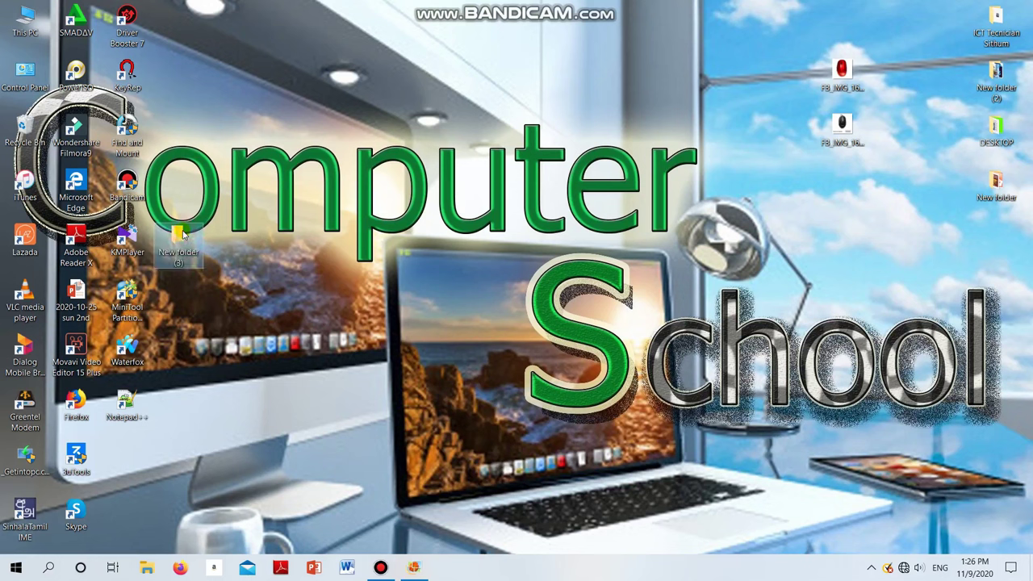
key("shift+Delete")
key("Return")
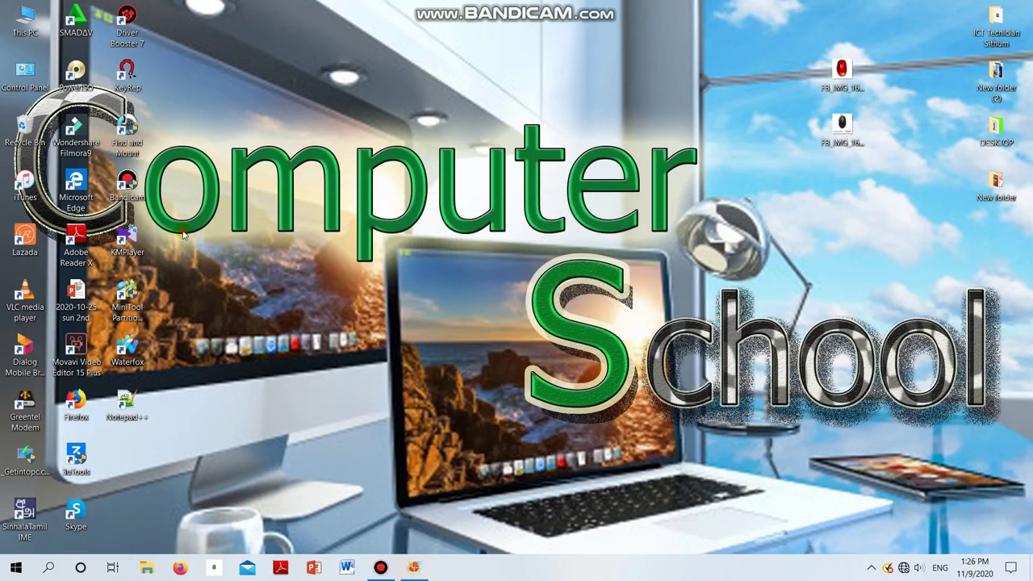
- Create a new folder on the desktop, keeping its default name
right_click(422, 105)
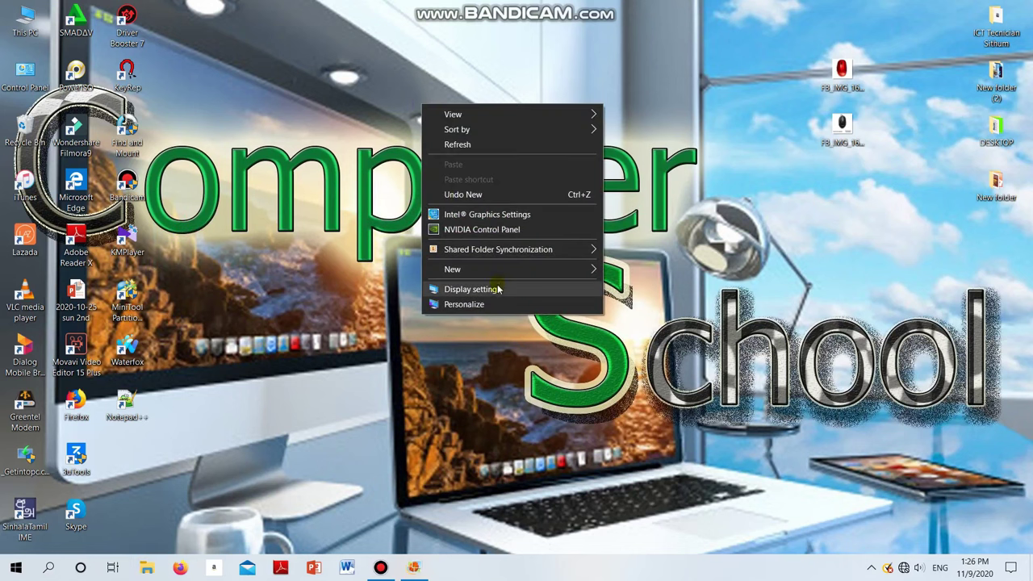
left_click(621, 271)
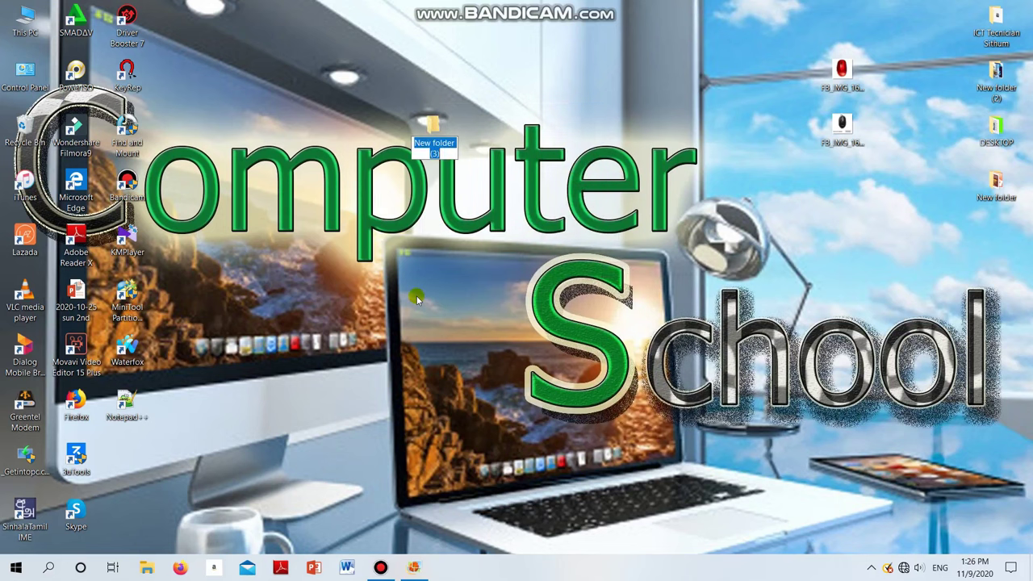
left_click(417, 299)
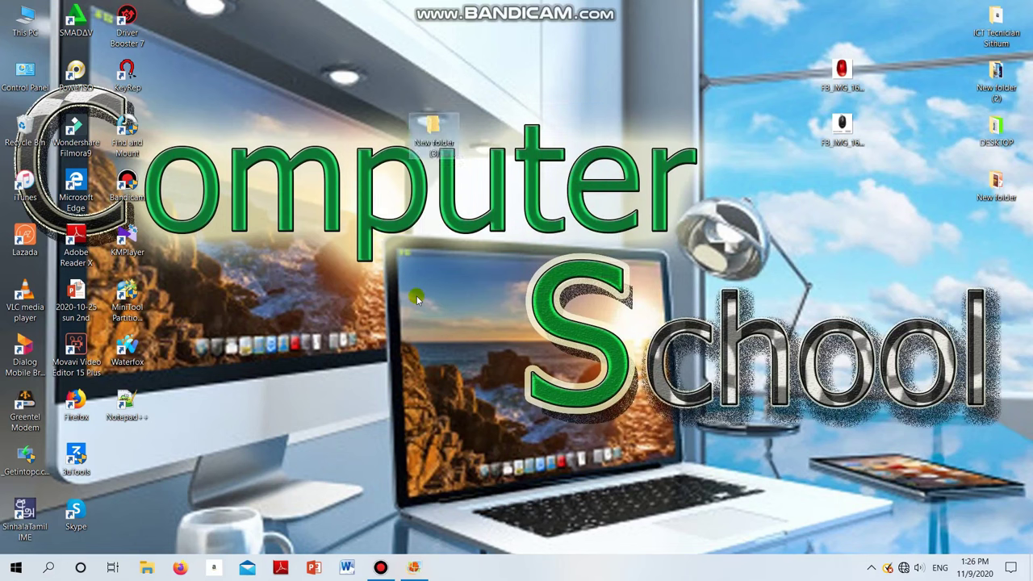
- Create a second default-named desktop folder and place it below the first new folder
key("ctrl+shift+n")
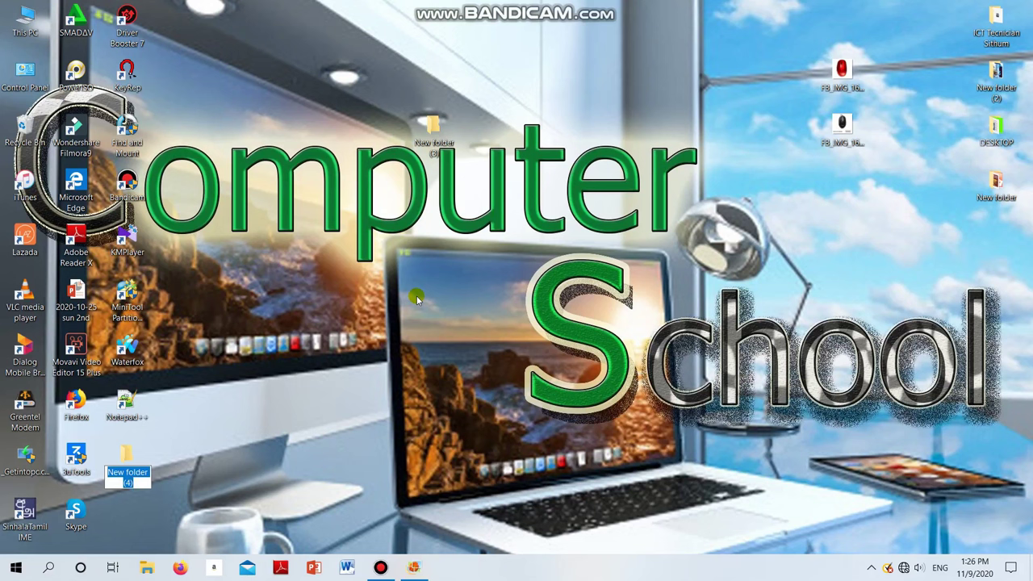
left_click(184, 441)
left_click(140, 458)
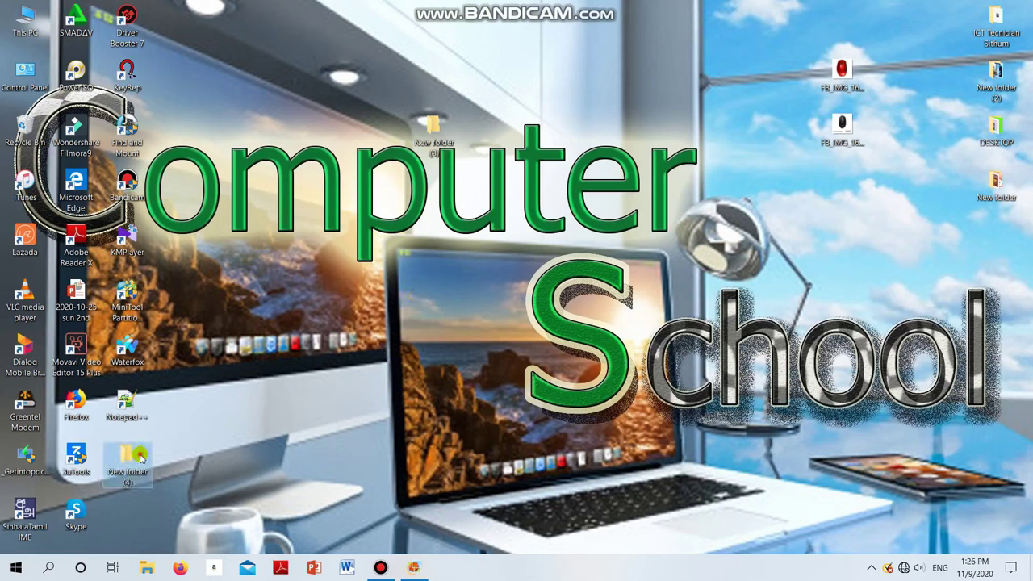
left_click_drag(140, 457, 434, 242)
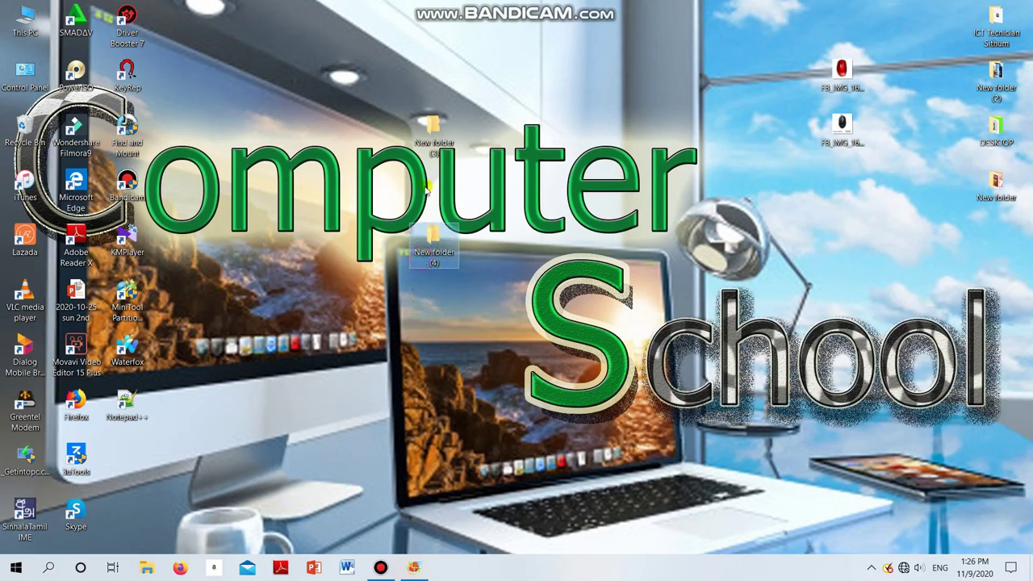
- Move New folder (3) up to the desktop's upper edge and rename it work
left_click_drag(433, 133, 588, 45)
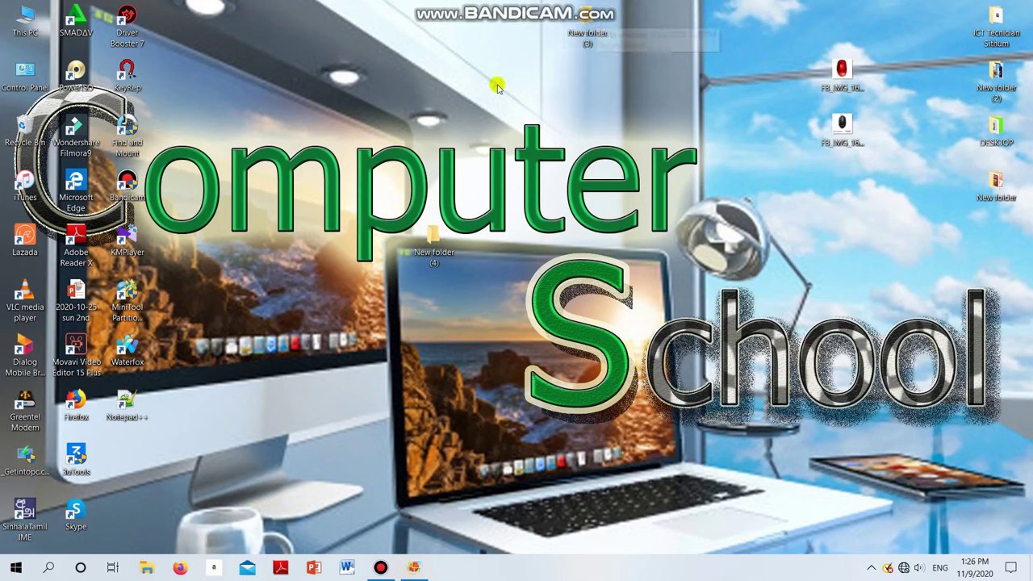
right_click(585, 19)
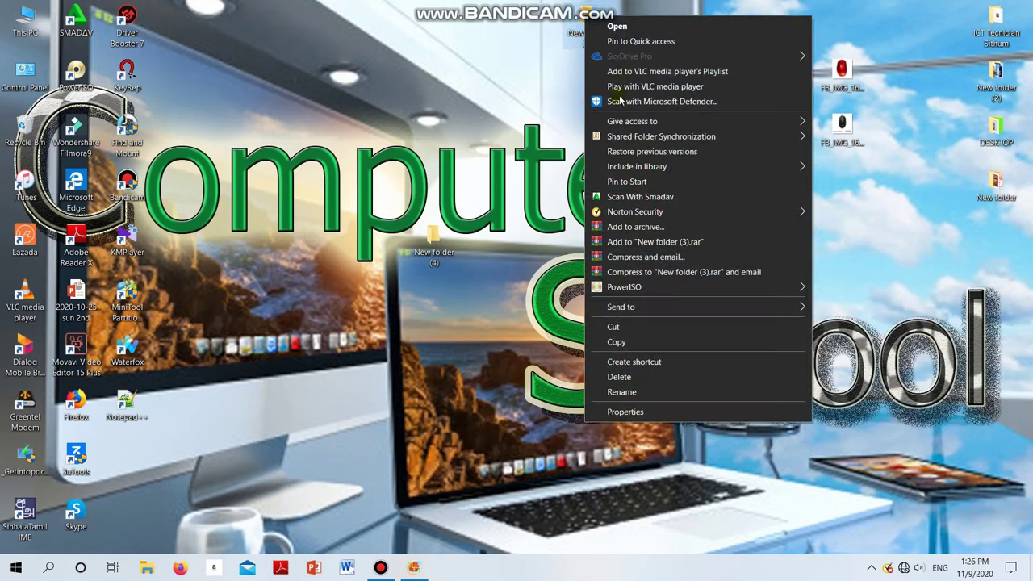
left_click(622, 392)
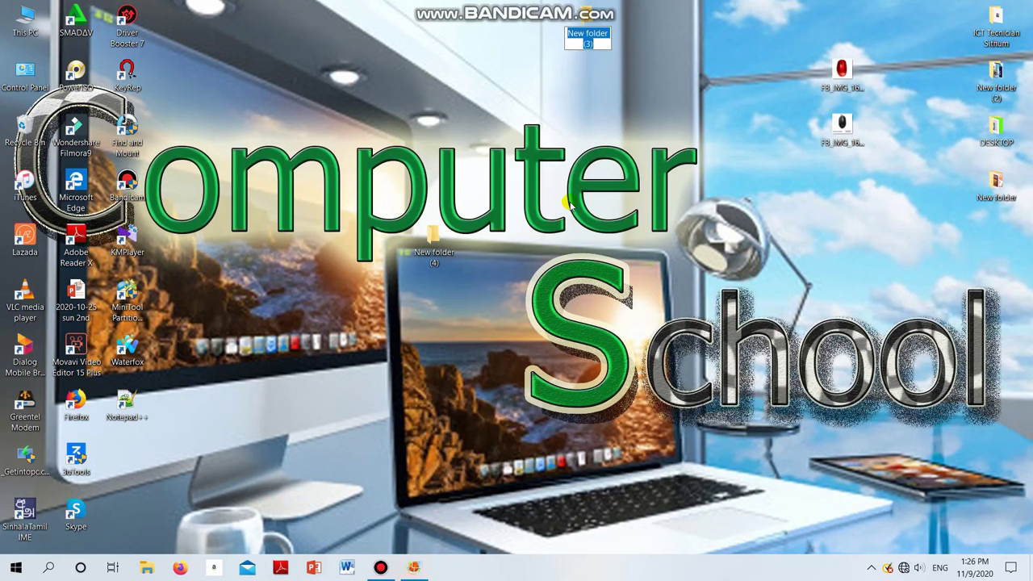
type("work")
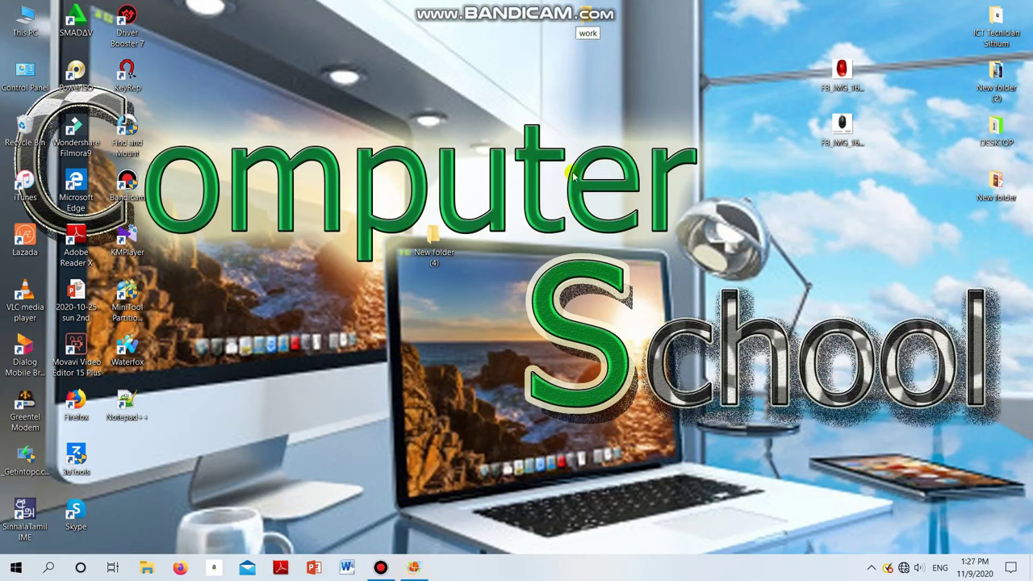
left_click(588, 58)
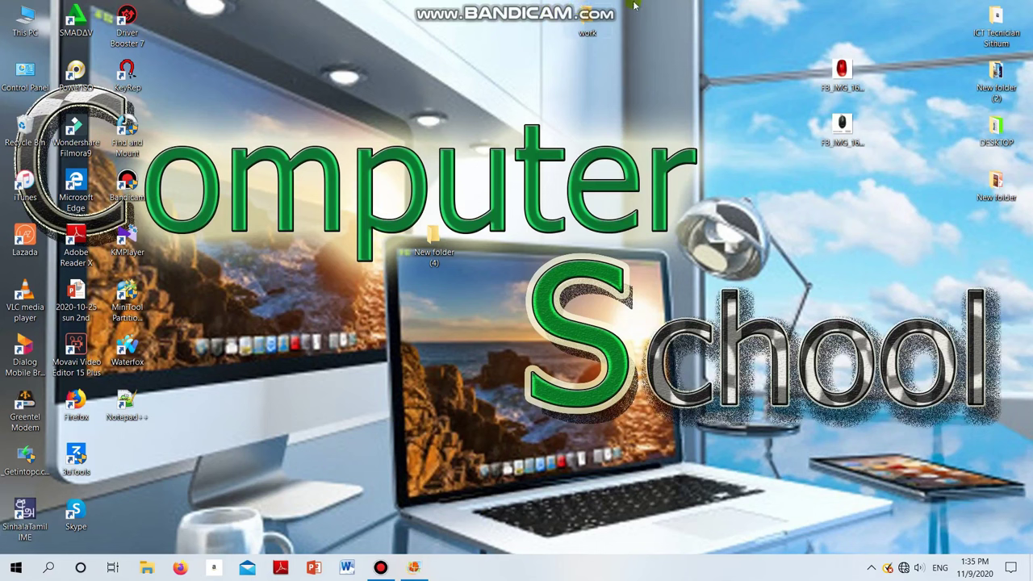
- Delete the work folder from the desktop and undo the deletion
right_click(581, 21)
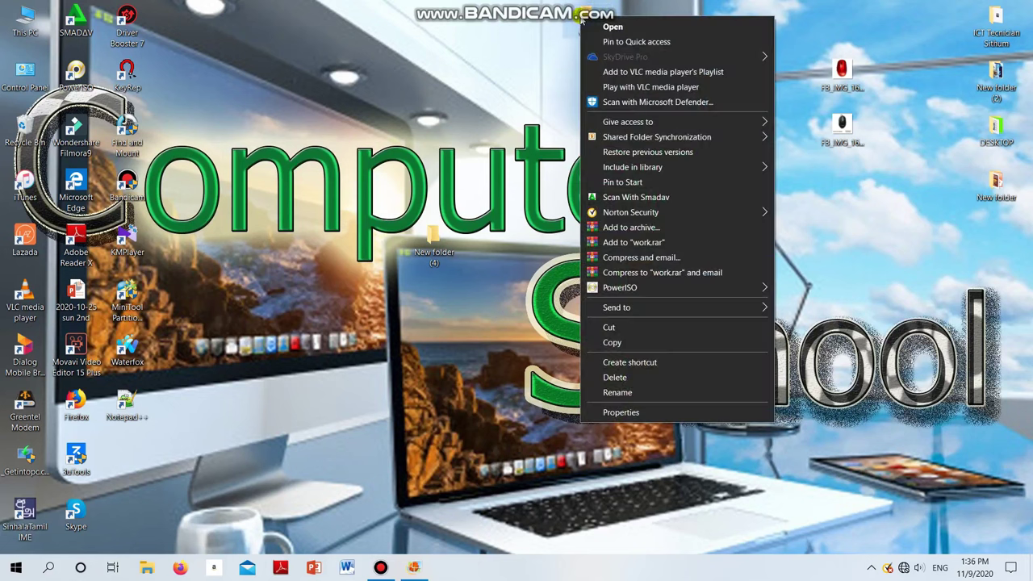
left_click(663, 378)
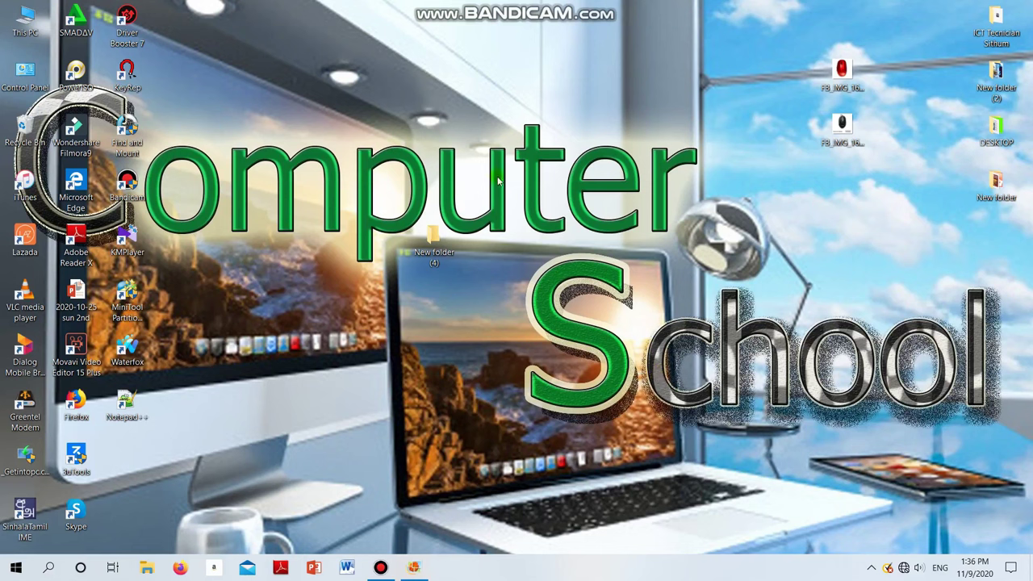
key("ctrl+z")
- Move the restored work folder to the desktop's upper edge and view its available options
left_click_drag(128, 459, 549, 25)
right_click(549, 25)
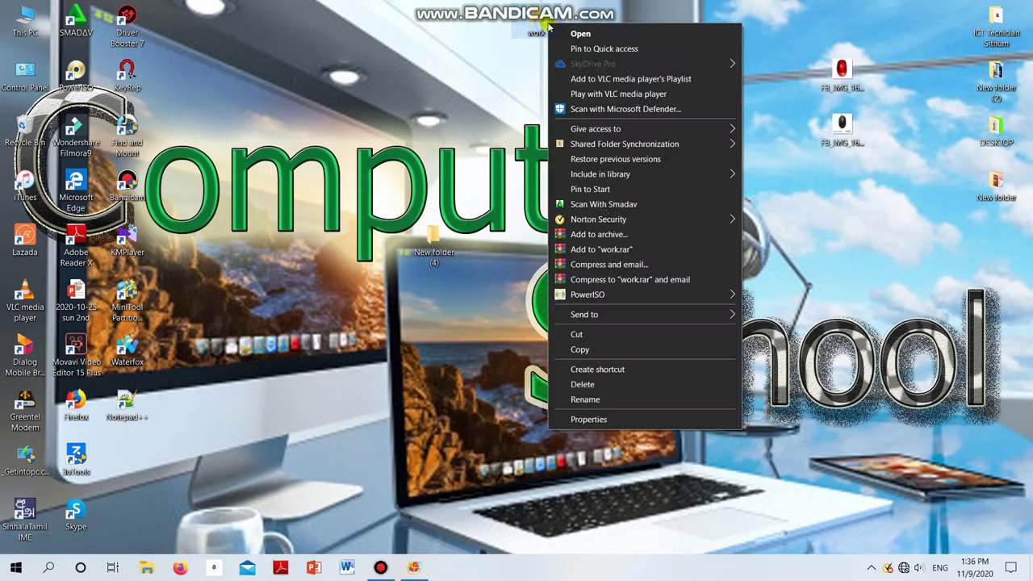
left_click(475, 170)
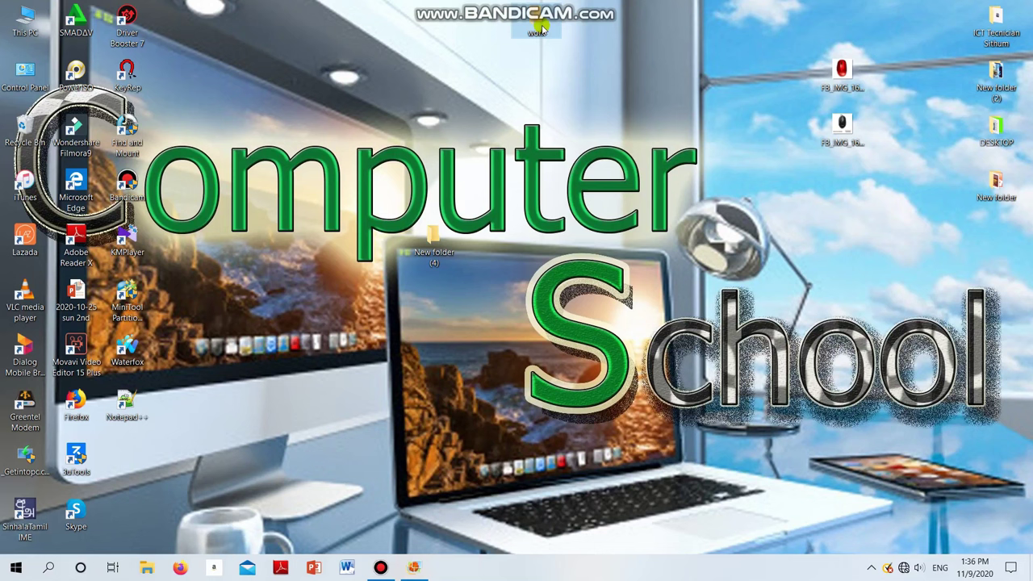
- Delete the work folder by moving it onto the Recycle Bin, and open the Recycle Bin
left_click_drag(539, 29, 20, 133)
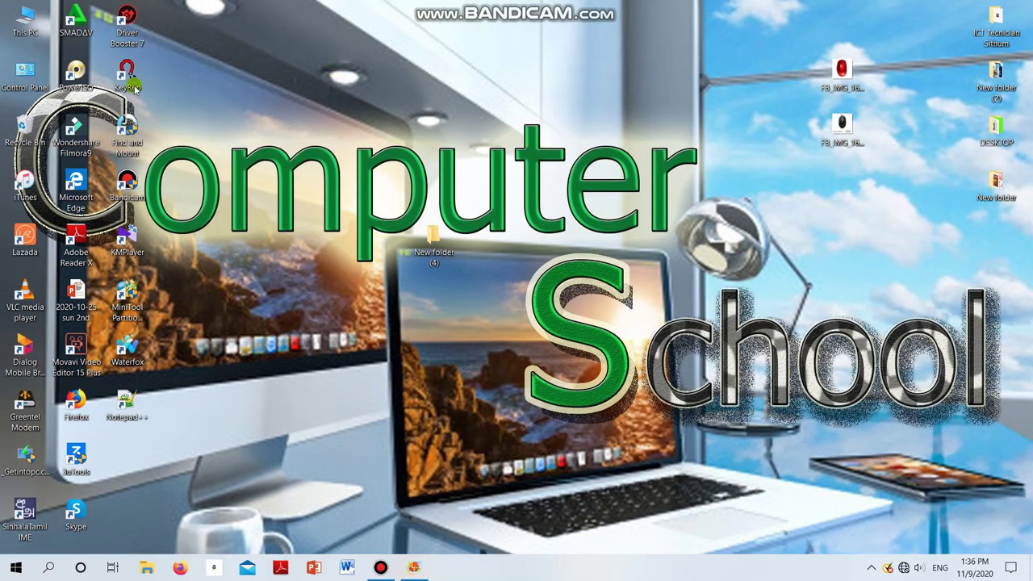
double_click(26, 131)
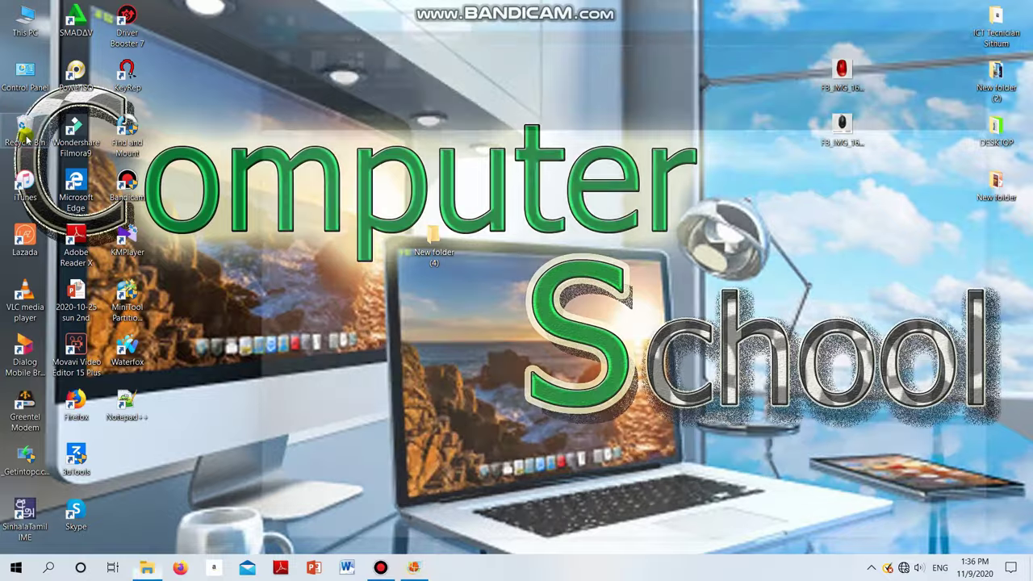
- Restore the deleted work folder from the Recycle Bin to the desktop and close the Recycle Bin window
left_click_drag(675, 192, 682, 506)
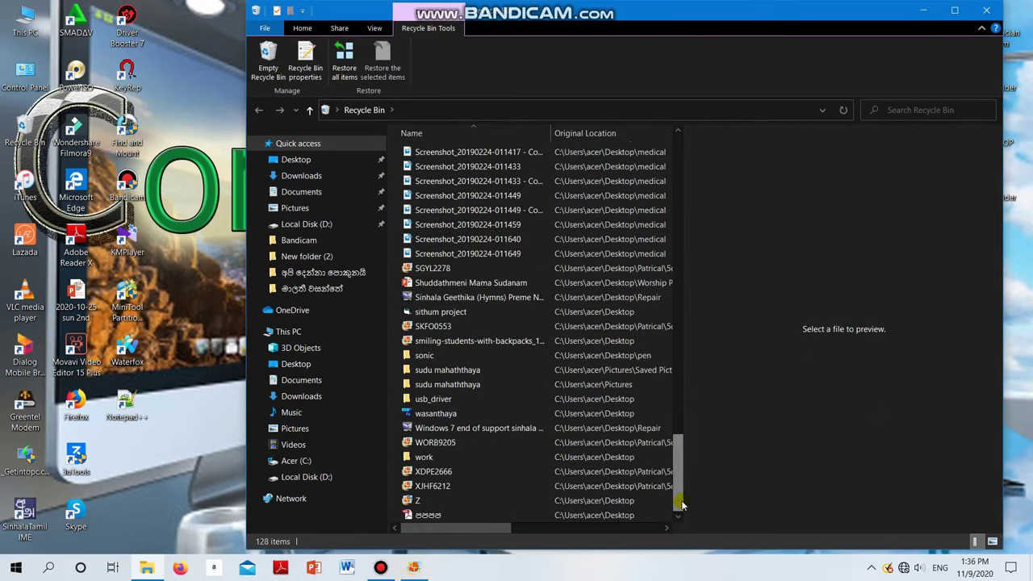
left_click(473, 462)
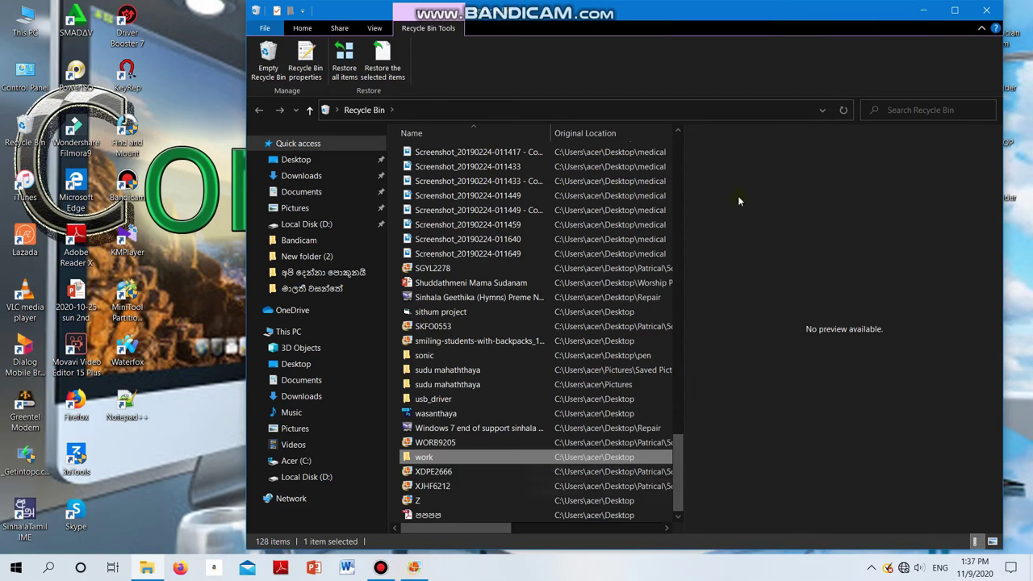
mouse_move(506, 466)
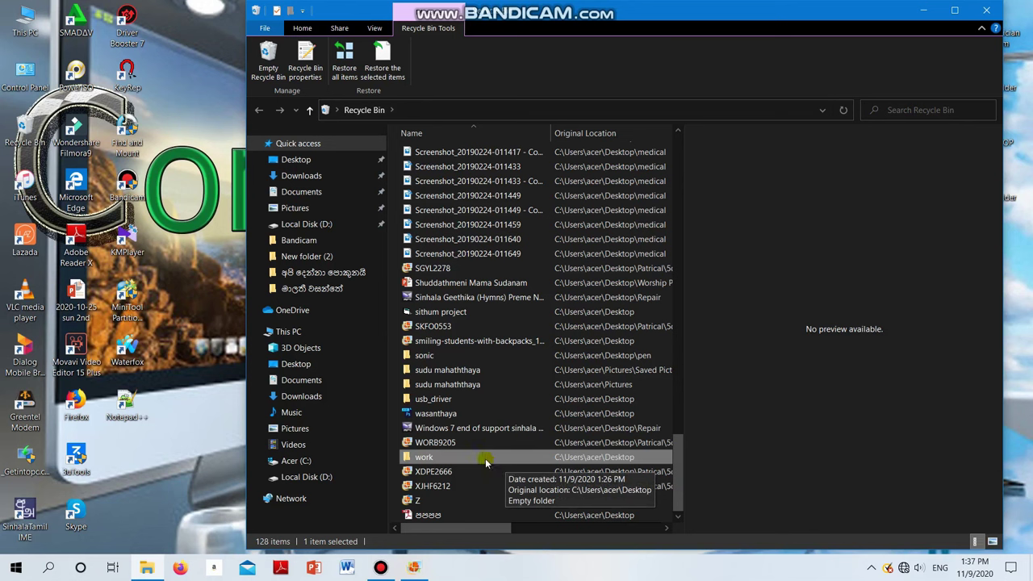
right_click(486, 461)
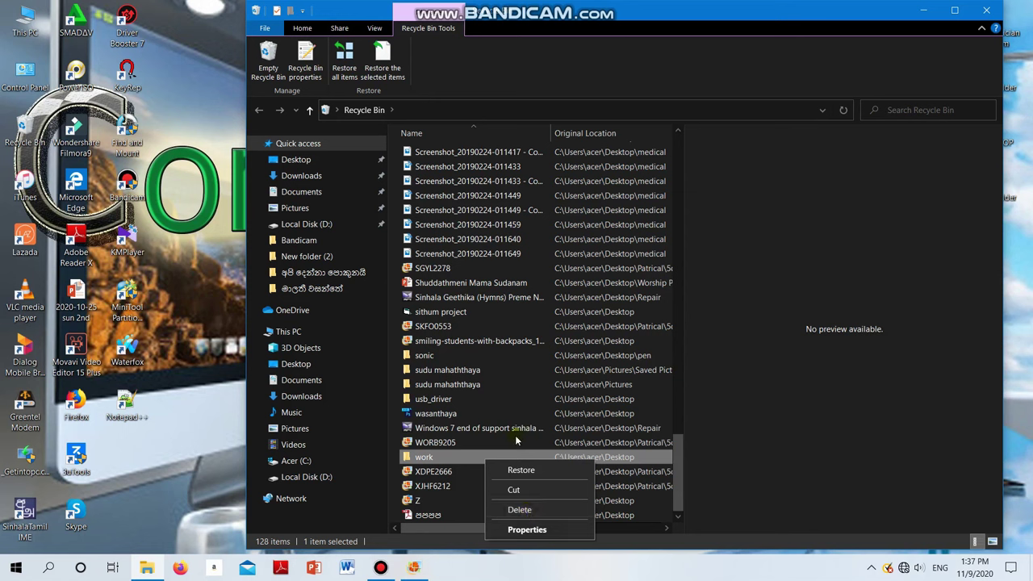
left_click(462, 457)
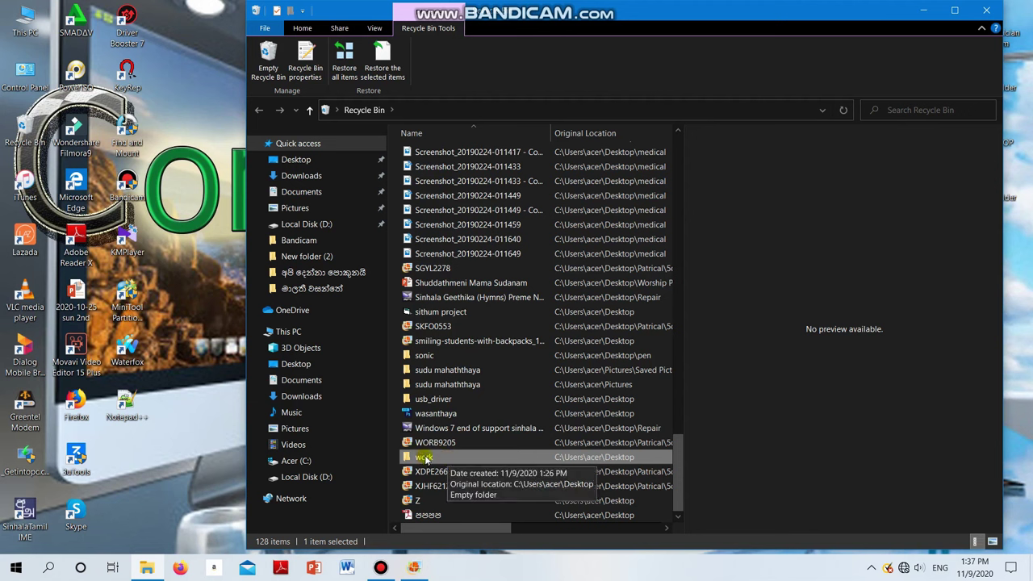
right_click(425, 459)
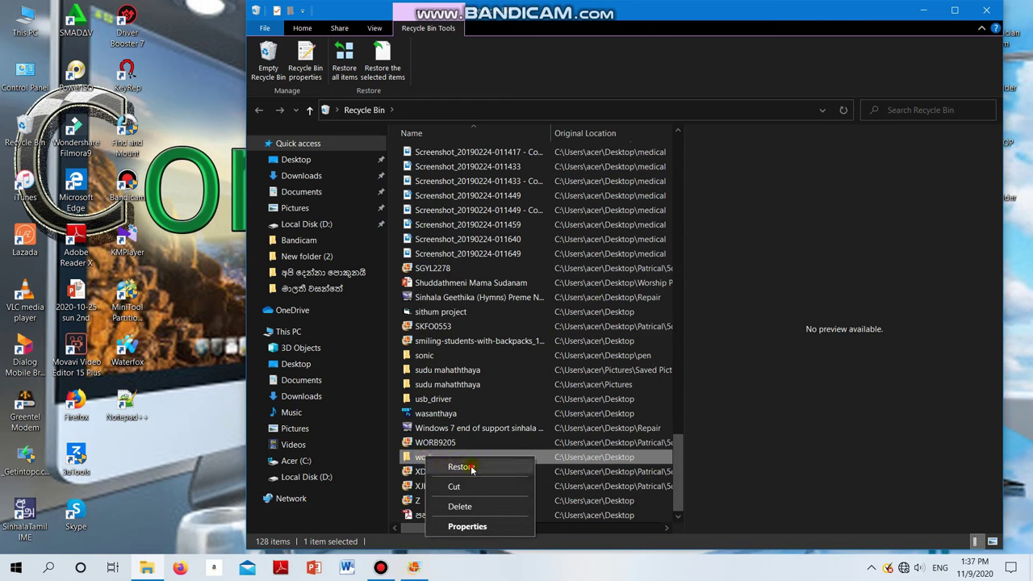
left_click(468, 468)
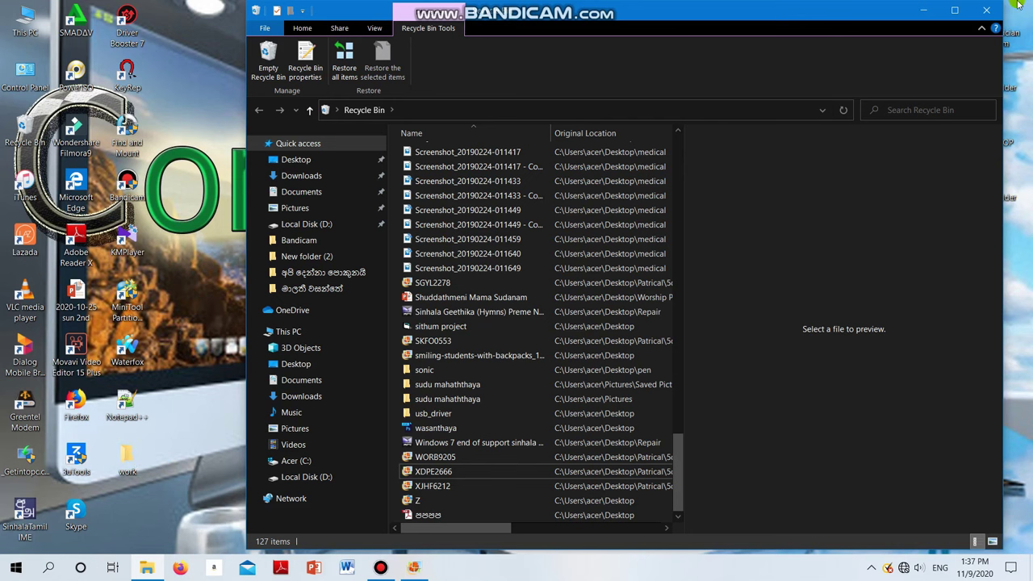
left_click(985, 18)
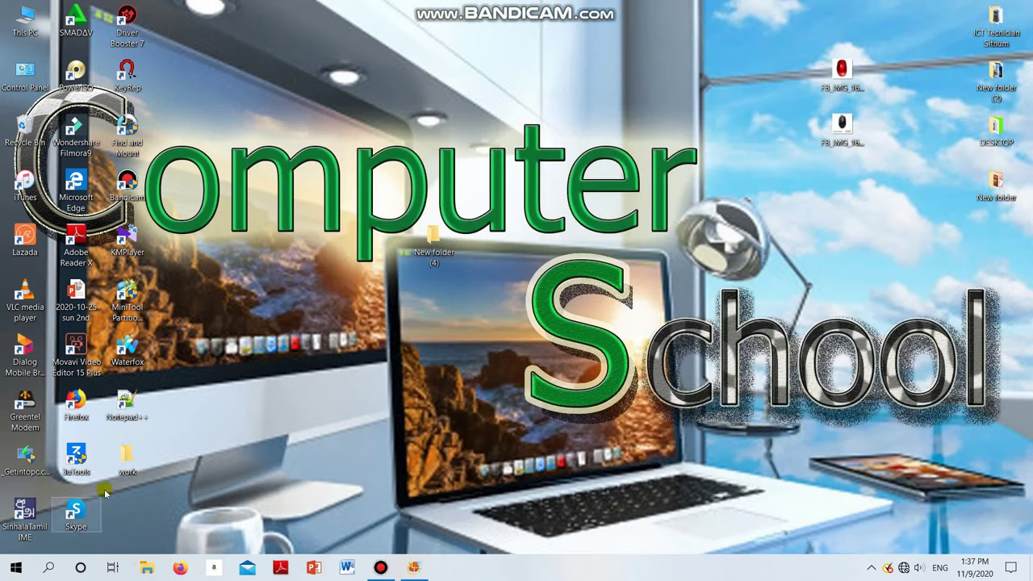
- Move the restored work folder from the desktop icon columns to the empty area near the desktop's upper edge
left_click_drag(109, 472, 314, 315)
left_click_drag(388, 212, 420, 202)
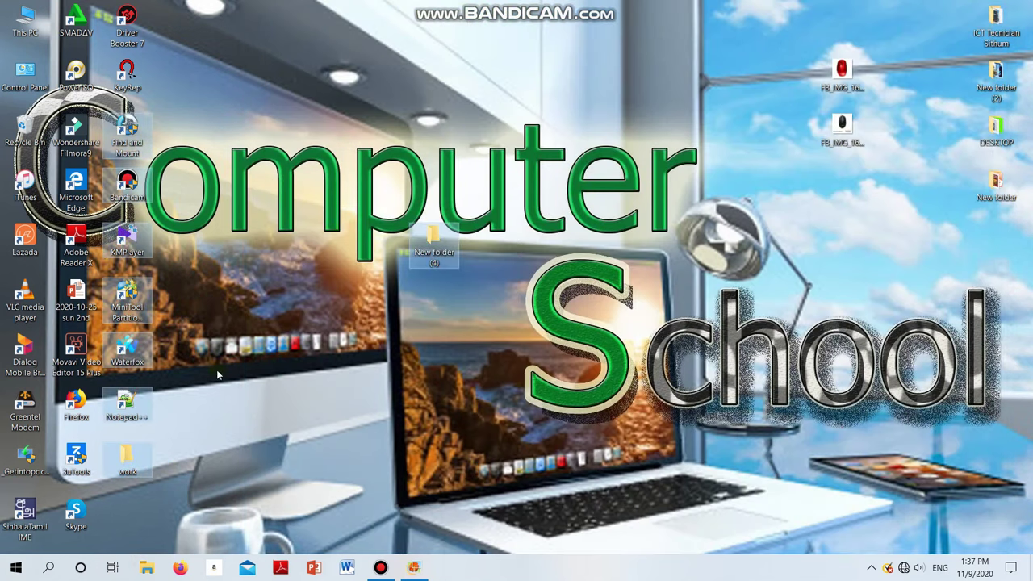
left_click(129, 470)
left_click_drag(129, 470, 587, 75)
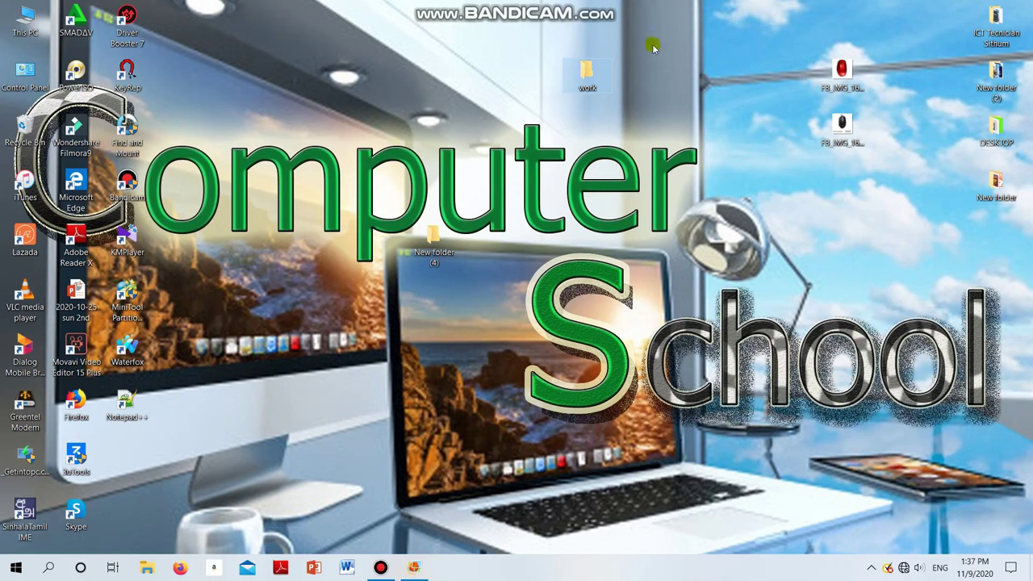
- Permanently delete the work folder from the desktop, bypassing the Recycle Bin
left_click(584, 80)
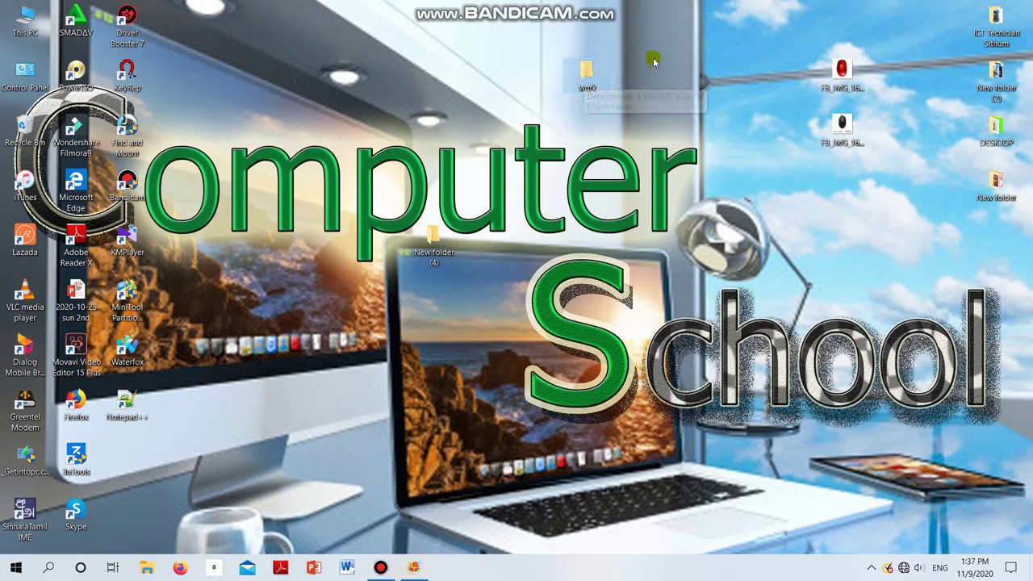
left_click(603, 79)
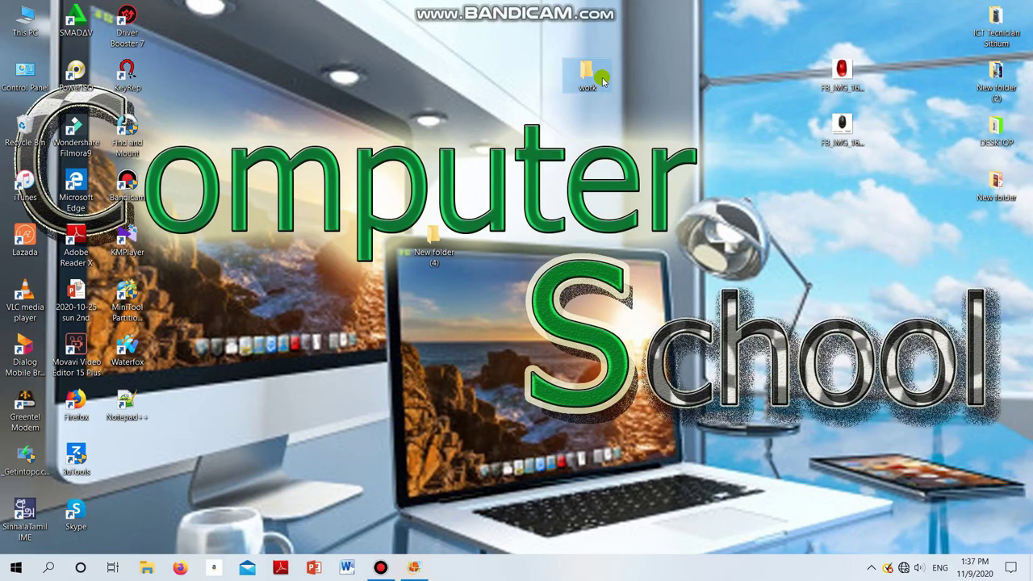
key("shift+Delete")
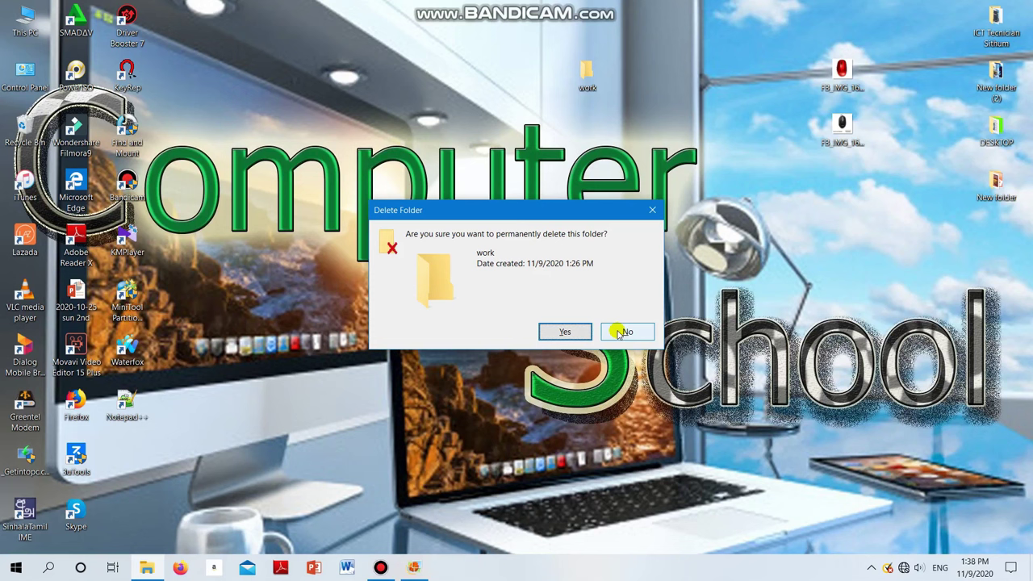
left_click(564, 333)
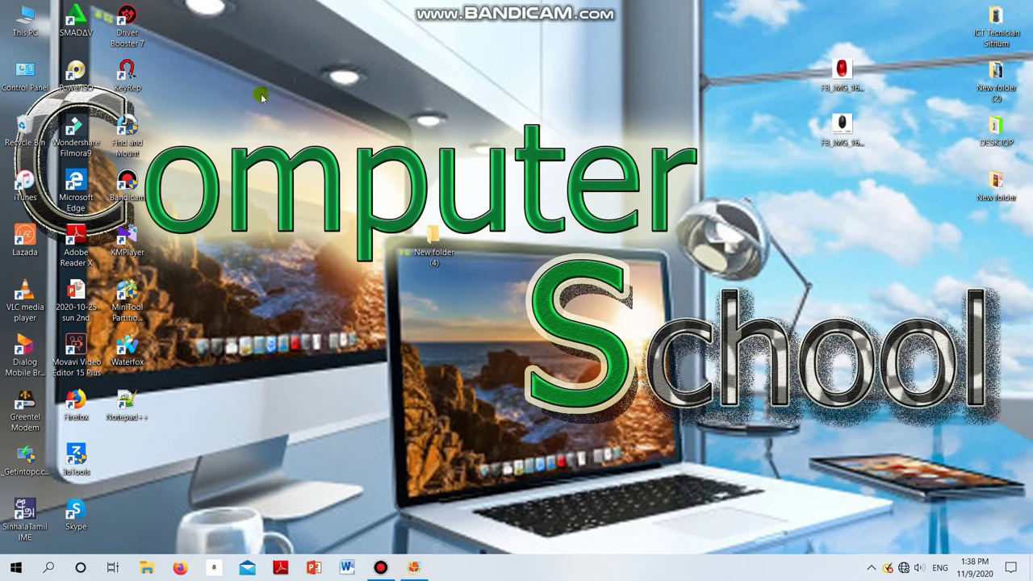
- Check the end of the Recycle Bin list for the work folder, and refresh the desktop after closing the window
double_click(32, 121)
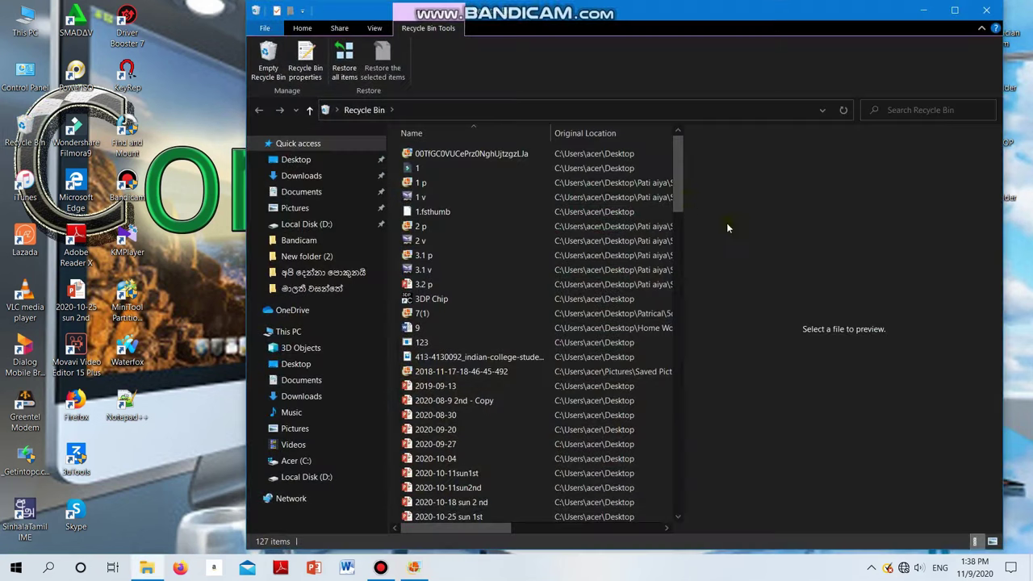
left_click_drag(675, 187, 701, 504)
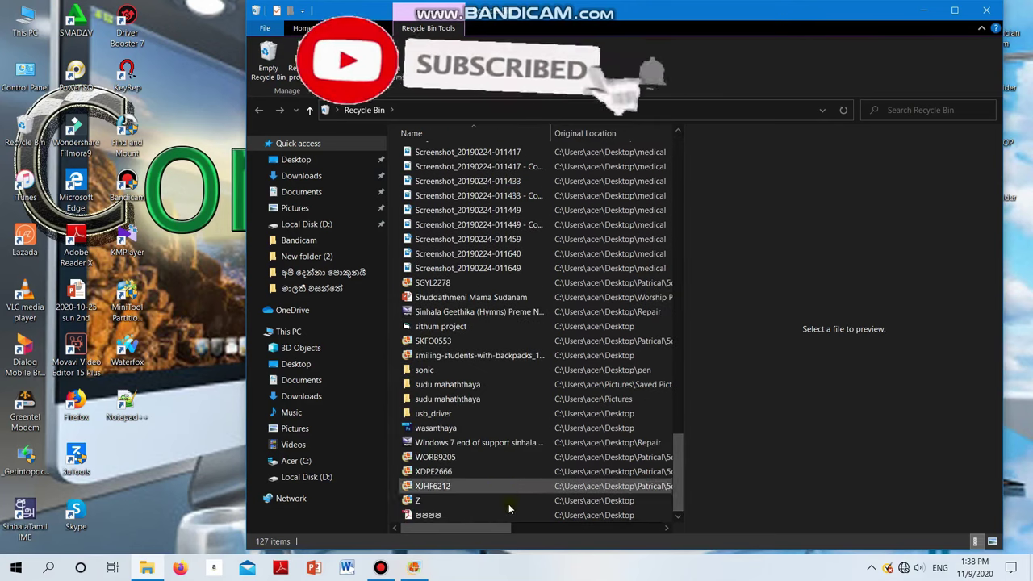
left_click(991, 11)
right_click(608, 132)
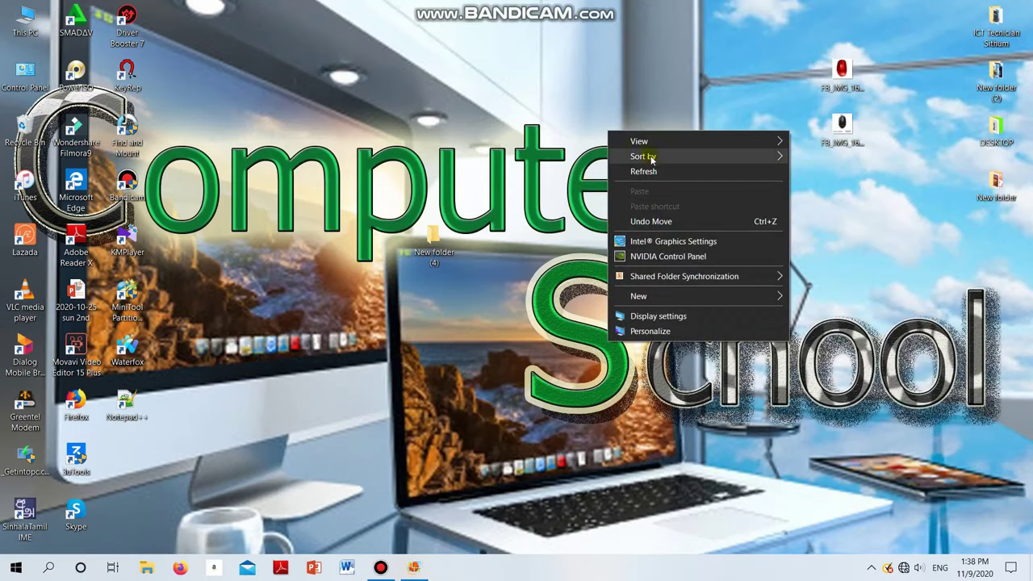
left_click(654, 171)
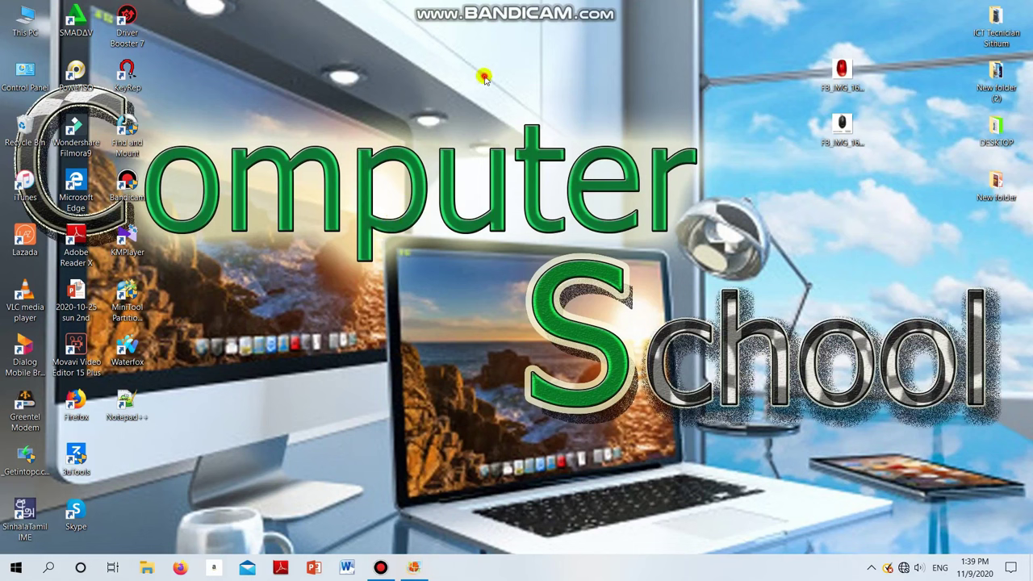
- Create a new folder on the desktop with its default name and move it near the desktop's upper edge
key("ctrl+shift+n")
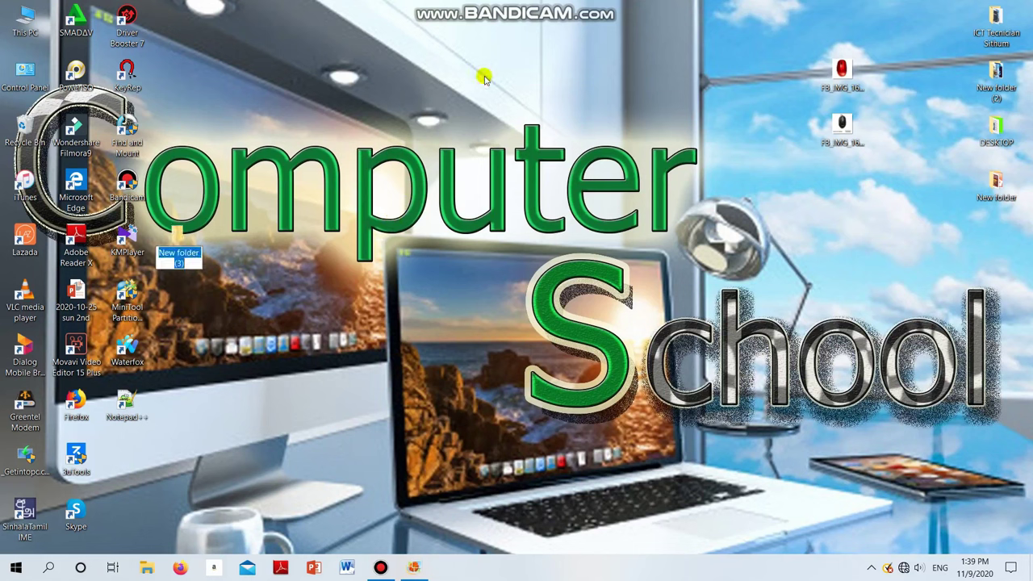
key("Return")
left_click_drag(191, 216, 525, 49)
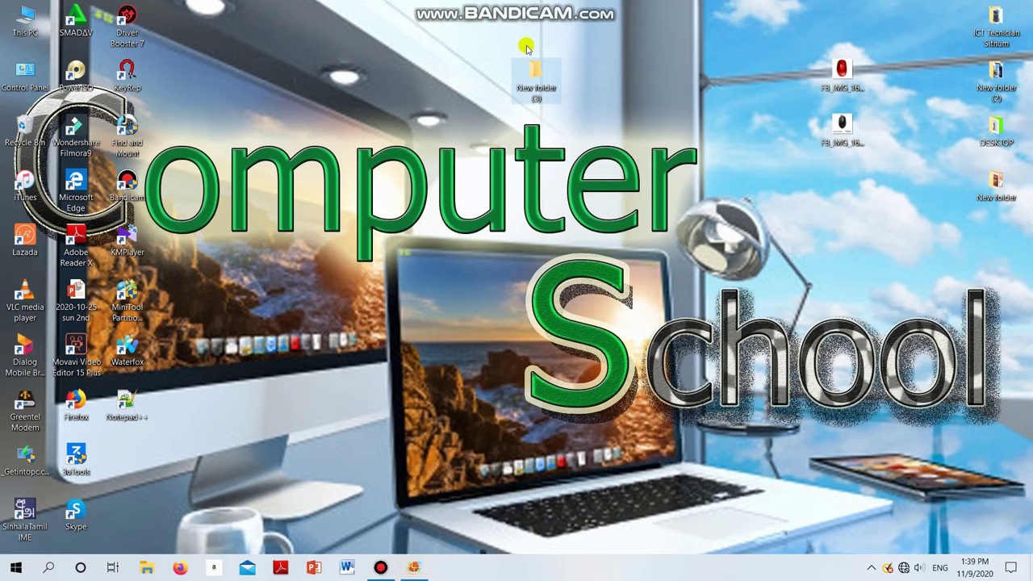
- Create a second new folder on the desktop and permanently delete it
key("ctrl+shift+n")
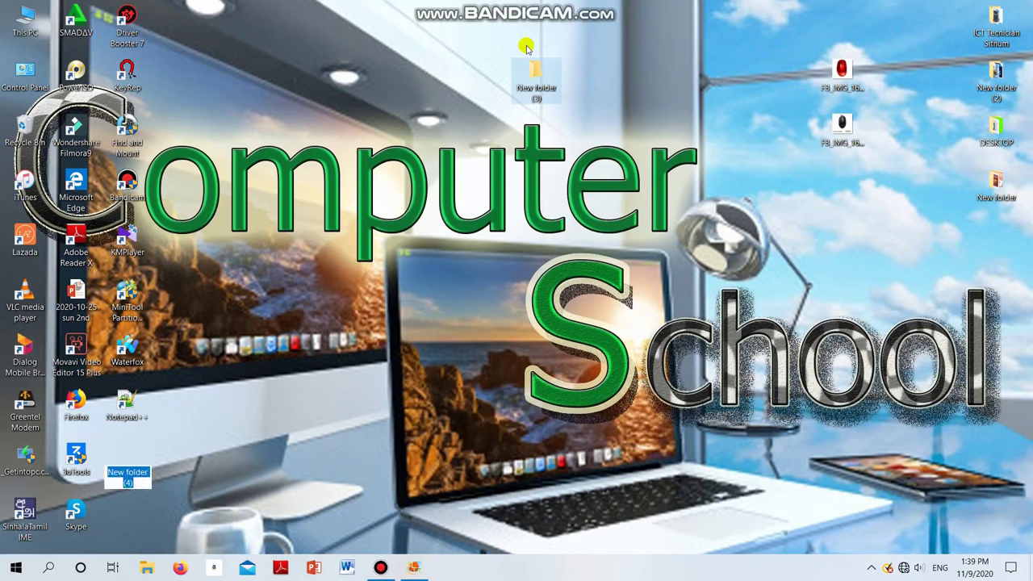
left_click(136, 456)
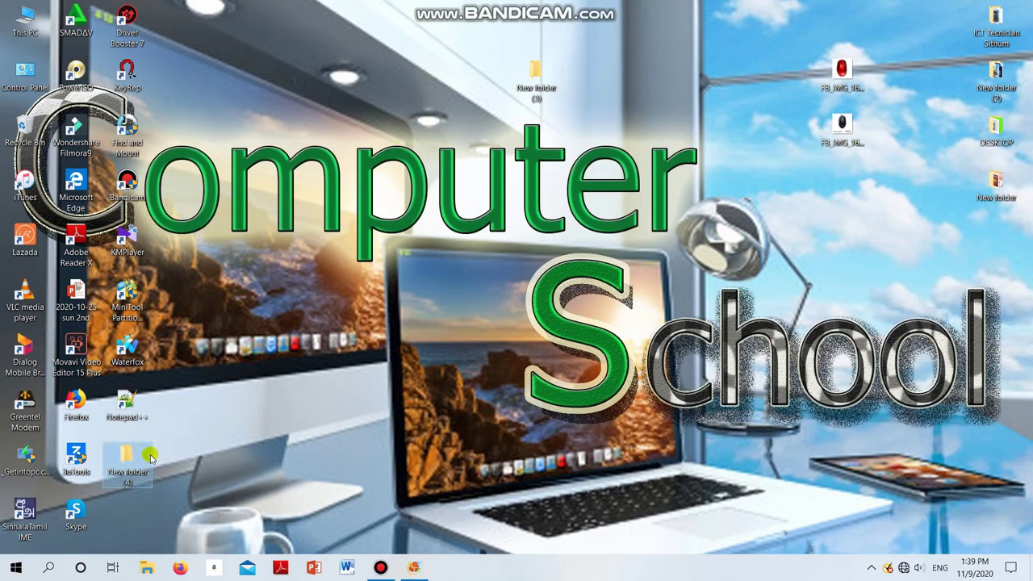
key("shift+Delete")
key("Return")
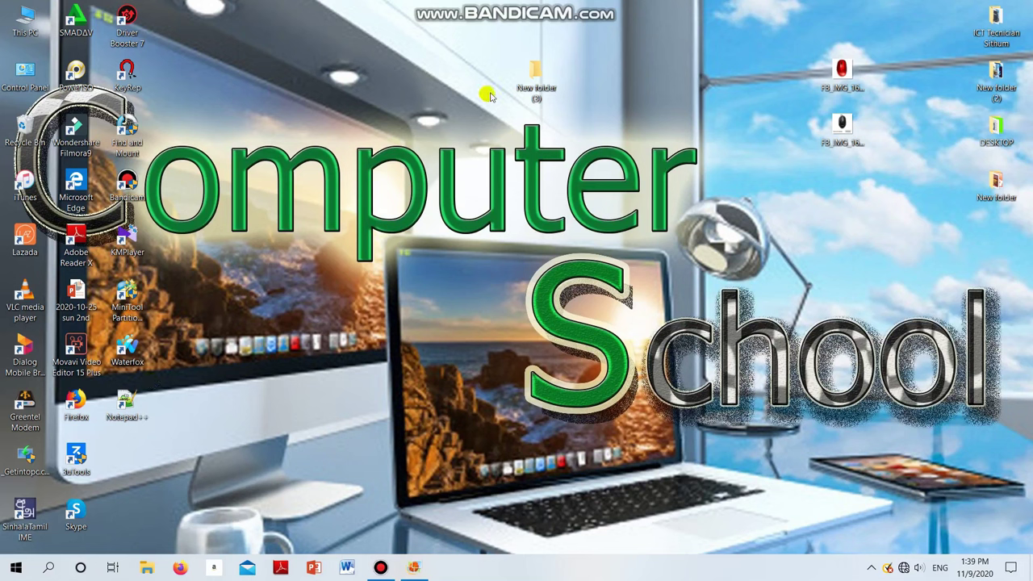
- Reposition New folder (3) in the open area of the desktop, above the word Computer in the wallpaper
left_click_drag(527, 74, 533, 21)
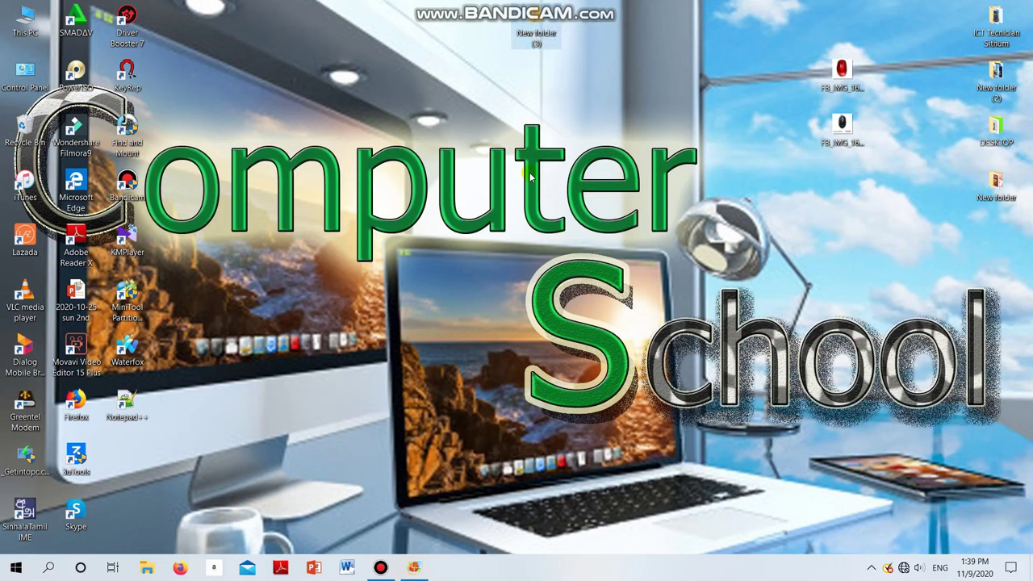
left_click(471, 65)
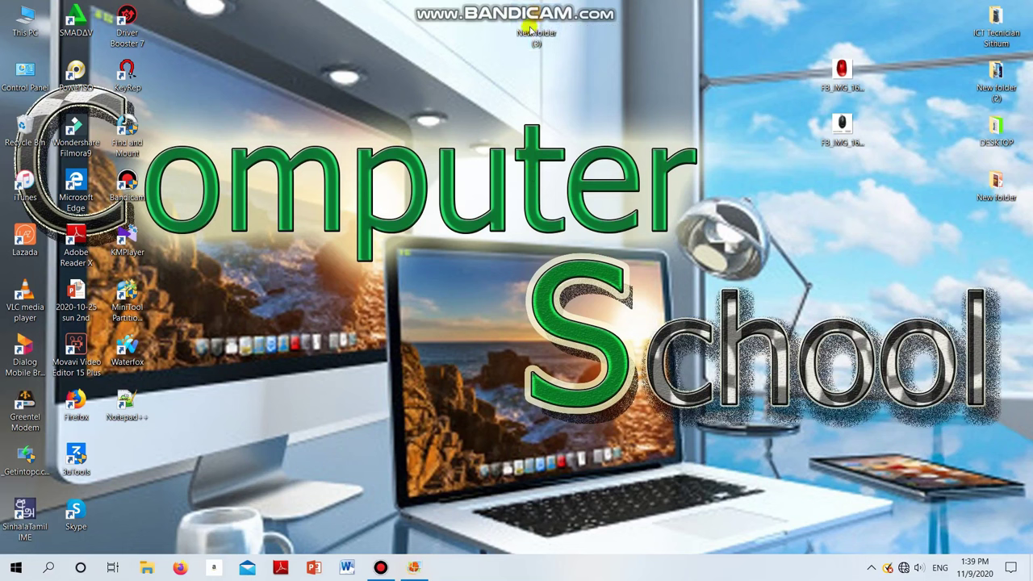
left_click_drag(537, 26, 435, 74)
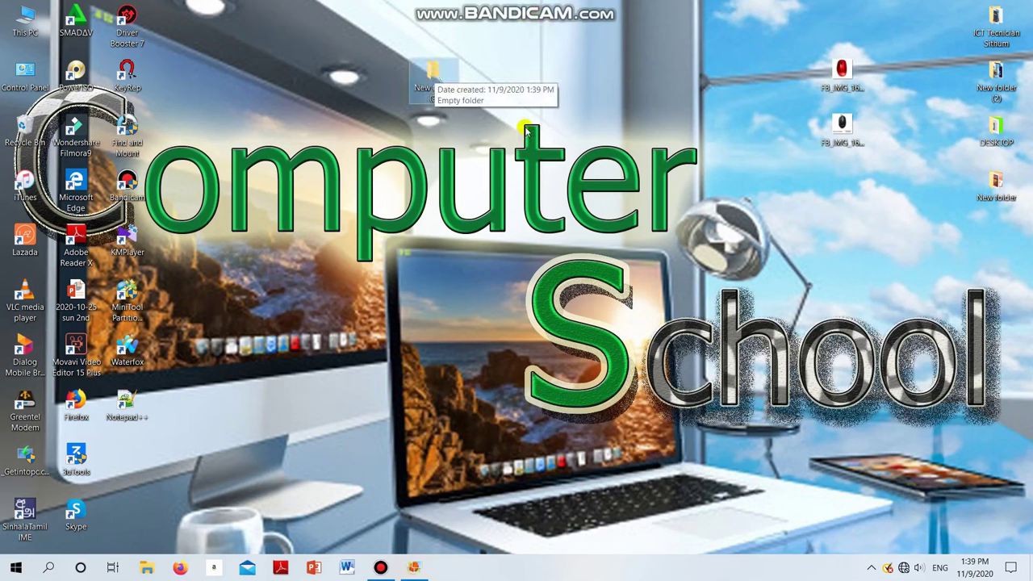
left_click(854, 78)
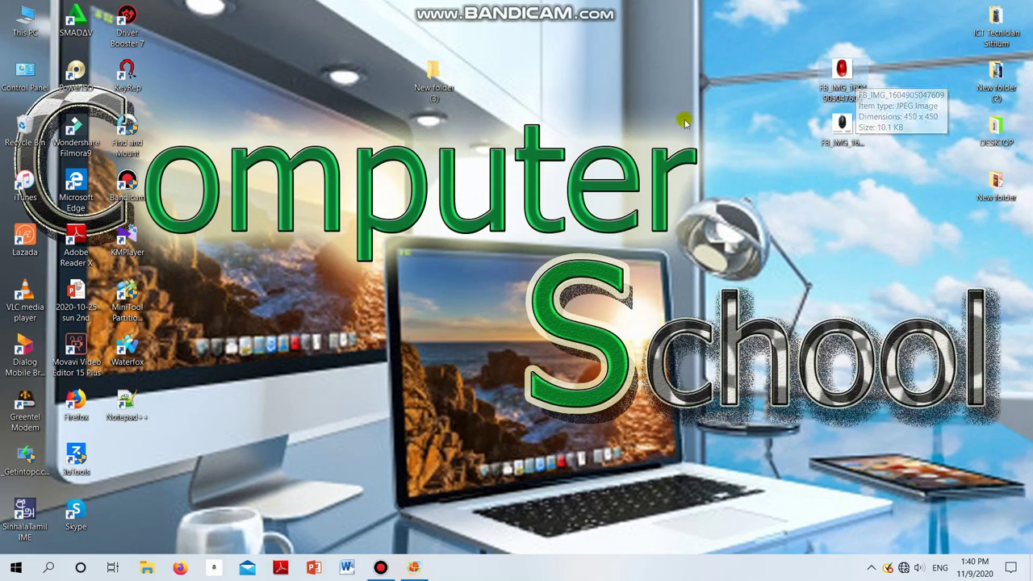
left_click(814, 99)
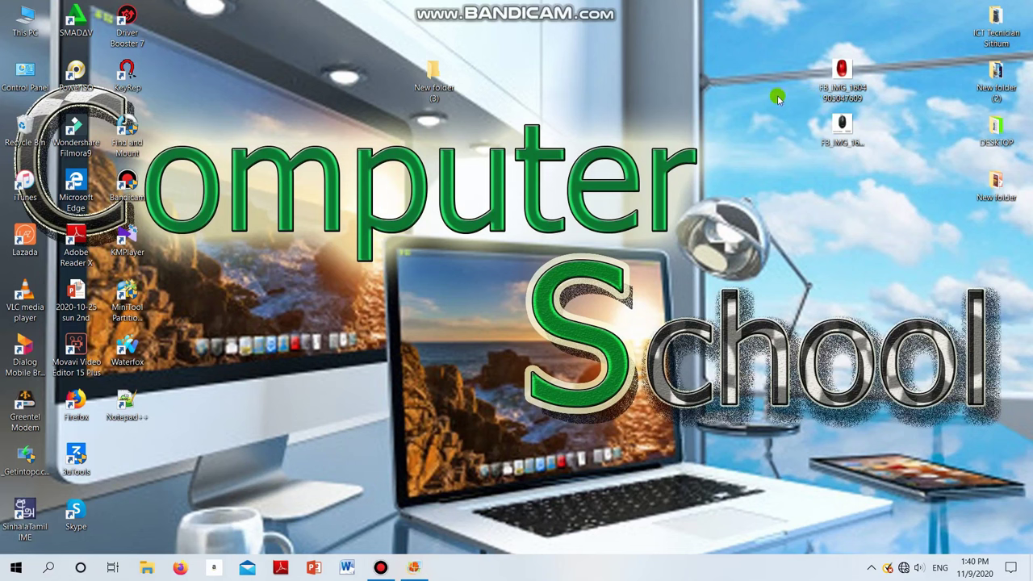
right_click(835, 74)
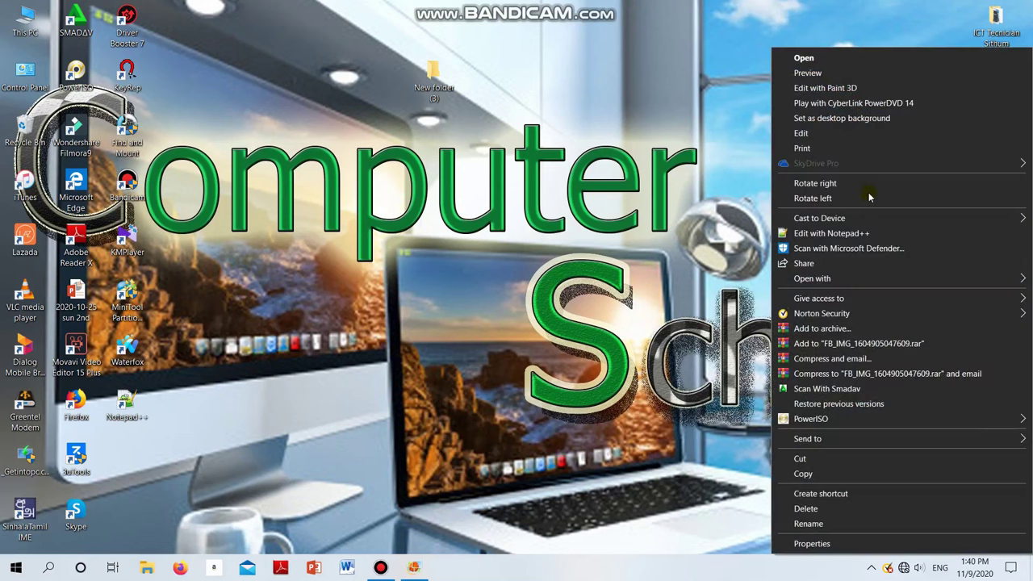
left_click(804, 473)
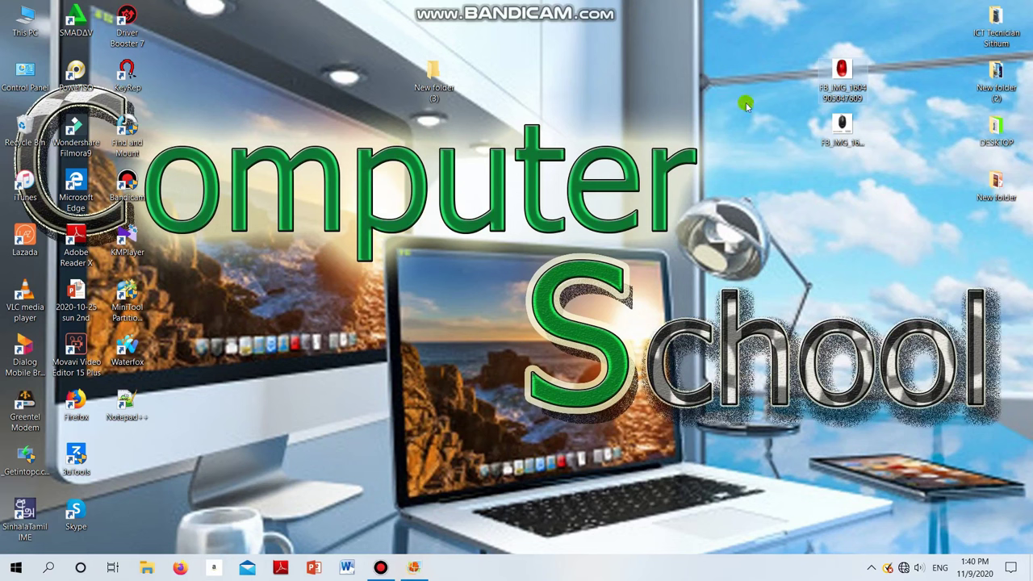
mouse_move(830, 81)
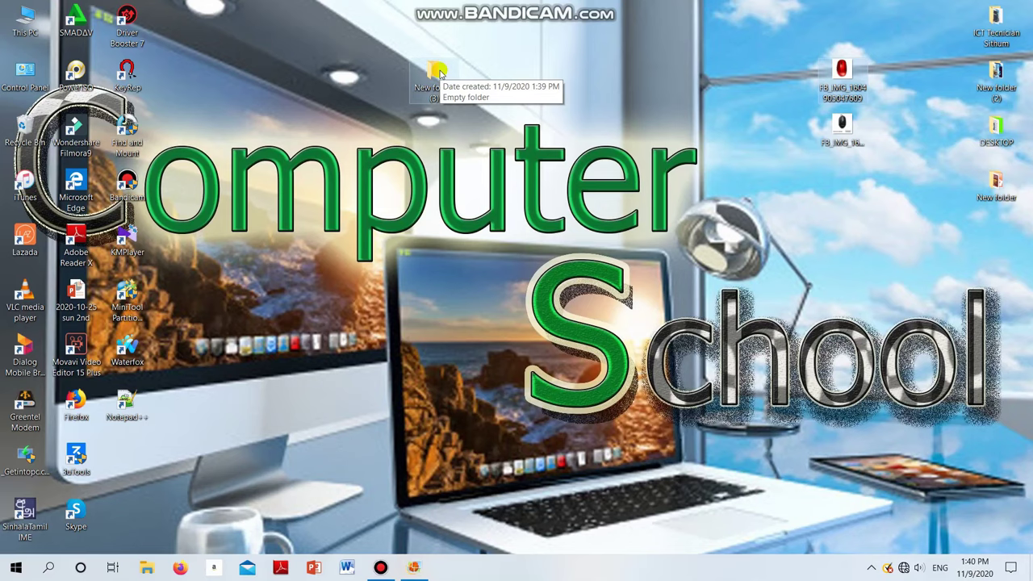
- Open New folder (3) to view its contents, close it, and repeat the opening and closing once more
double_click(439, 72)
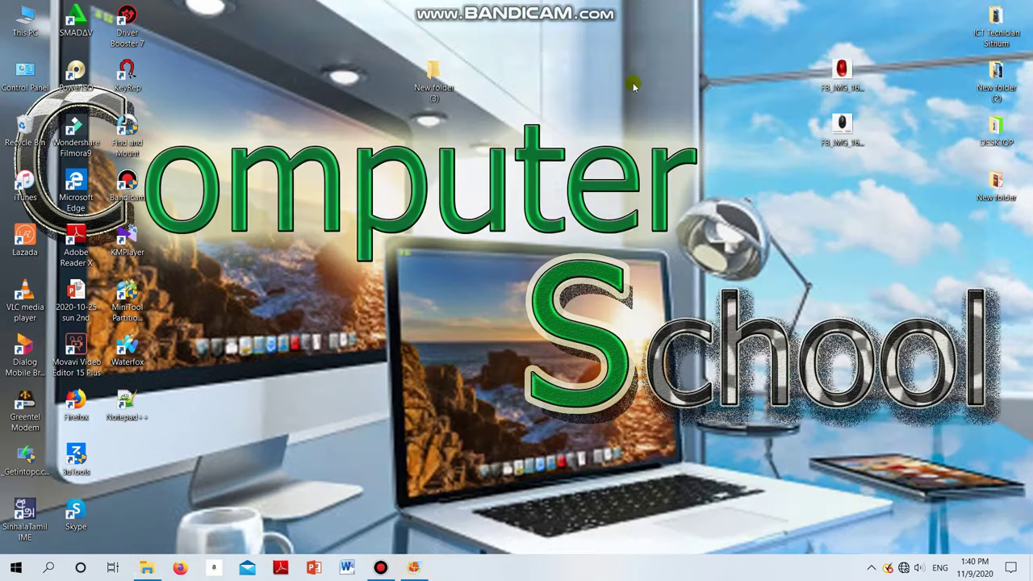
left_click(987, 9)
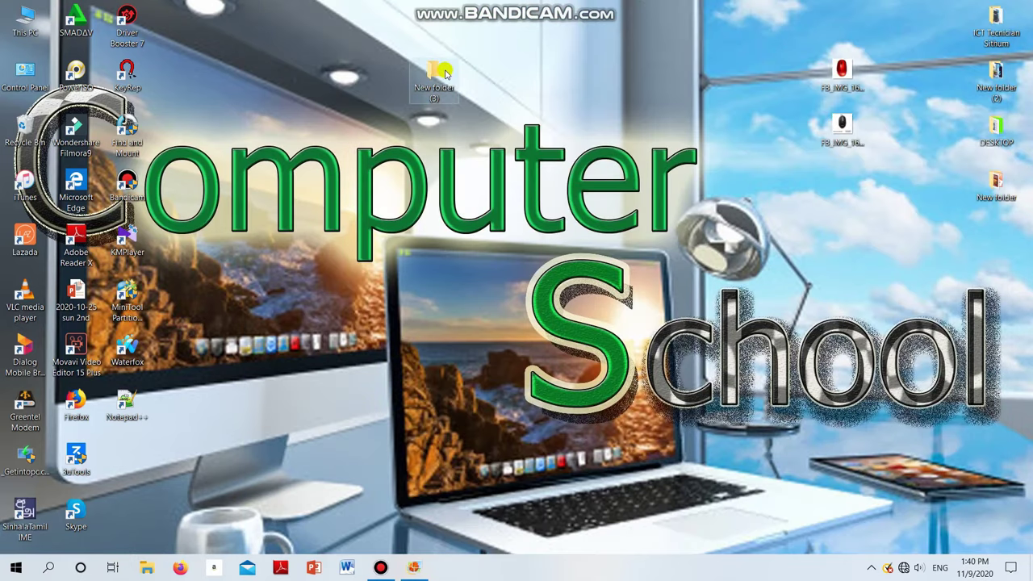
double_click(439, 73)
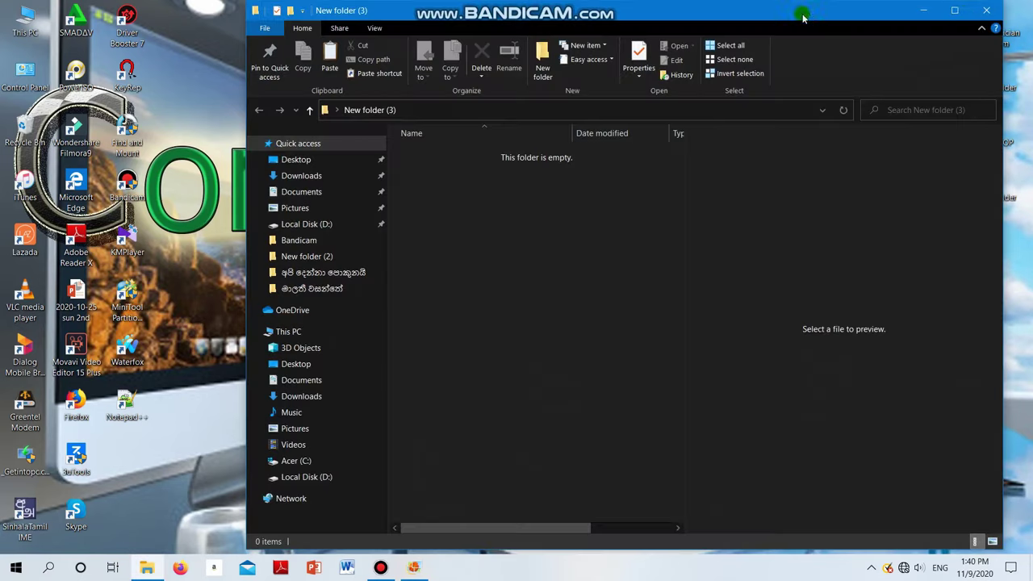
left_click(986, 9)
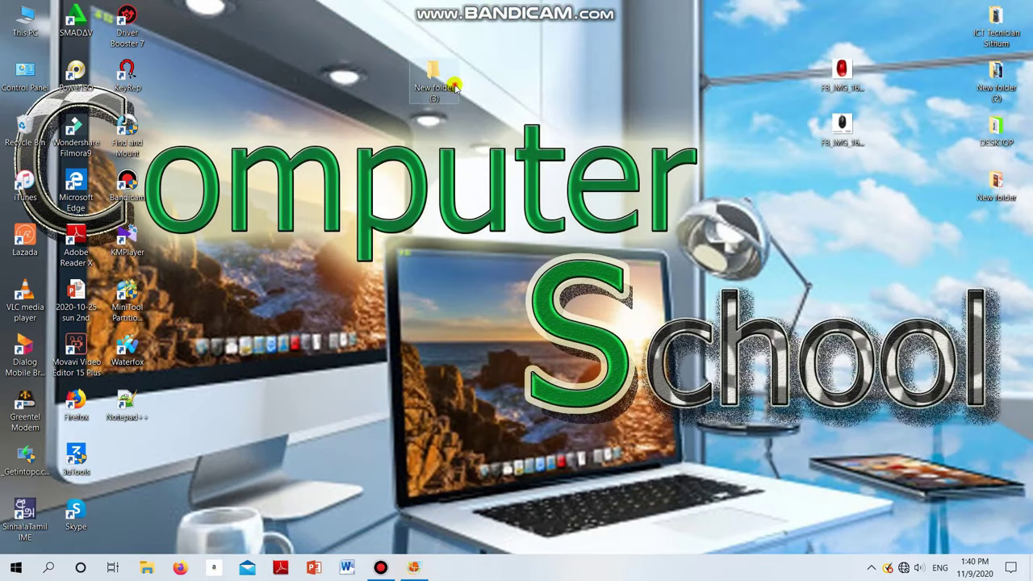
right_click(454, 86)
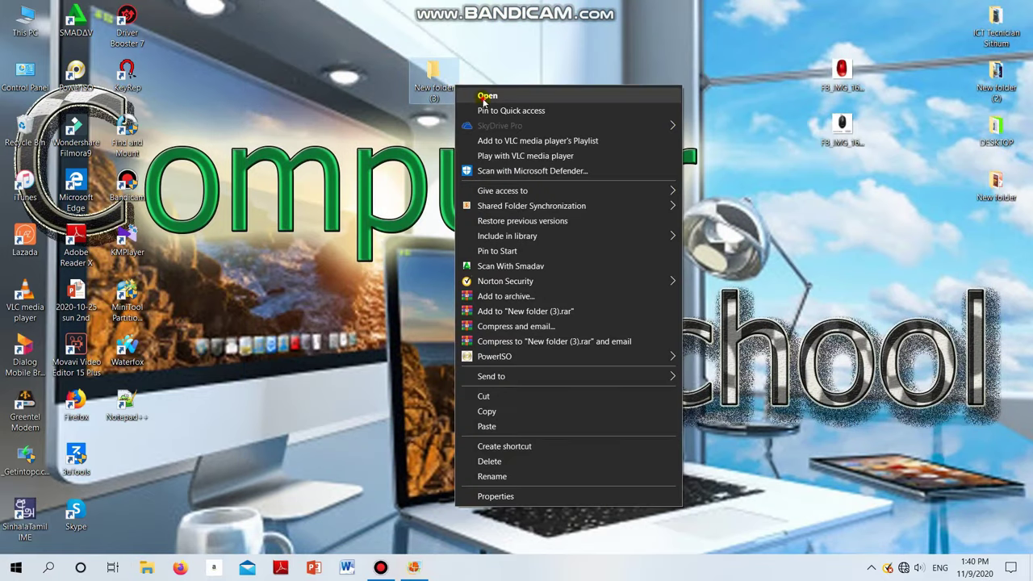
left_click(485, 97)
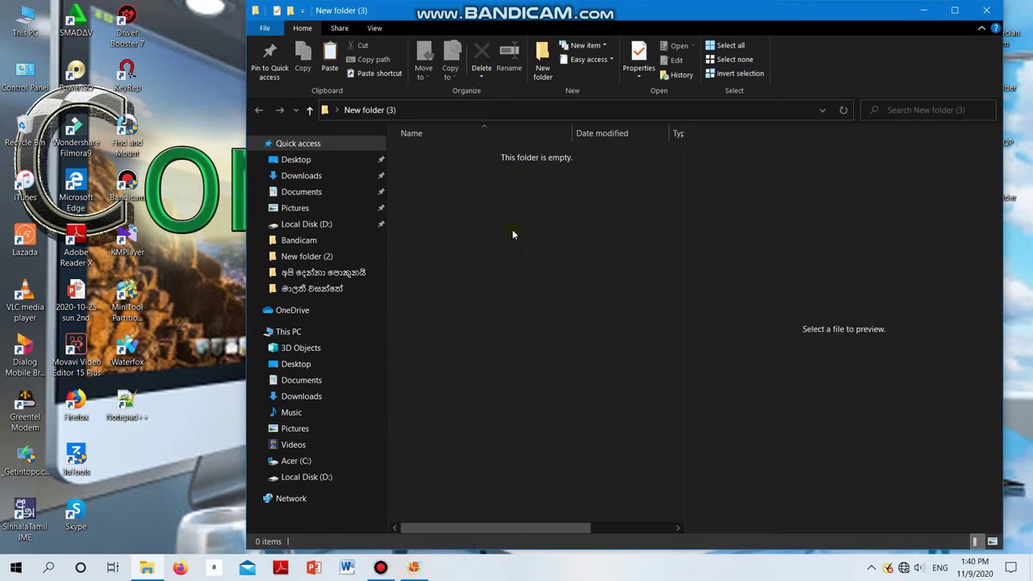
right_click(530, 199)
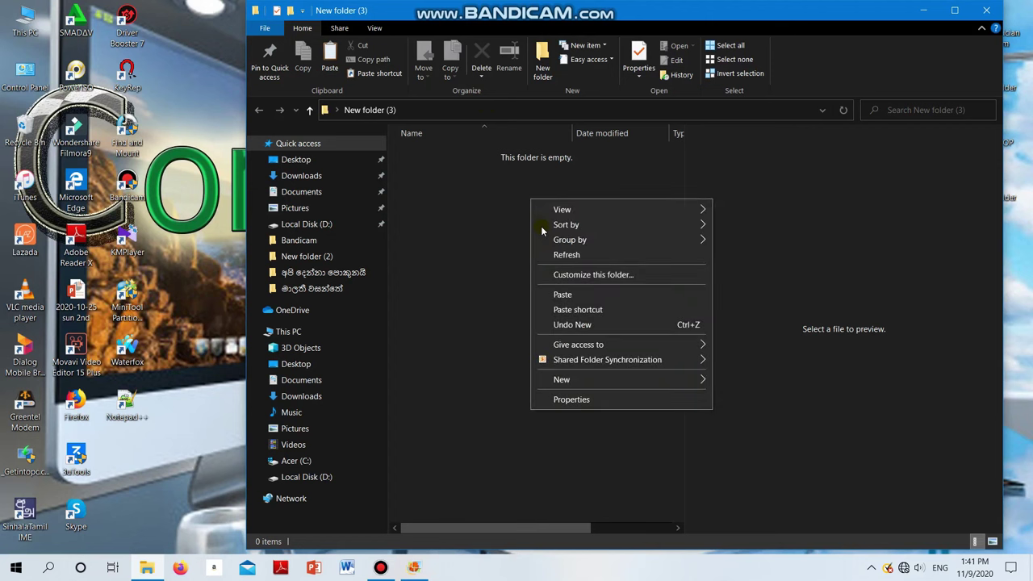
left_click(570, 296)
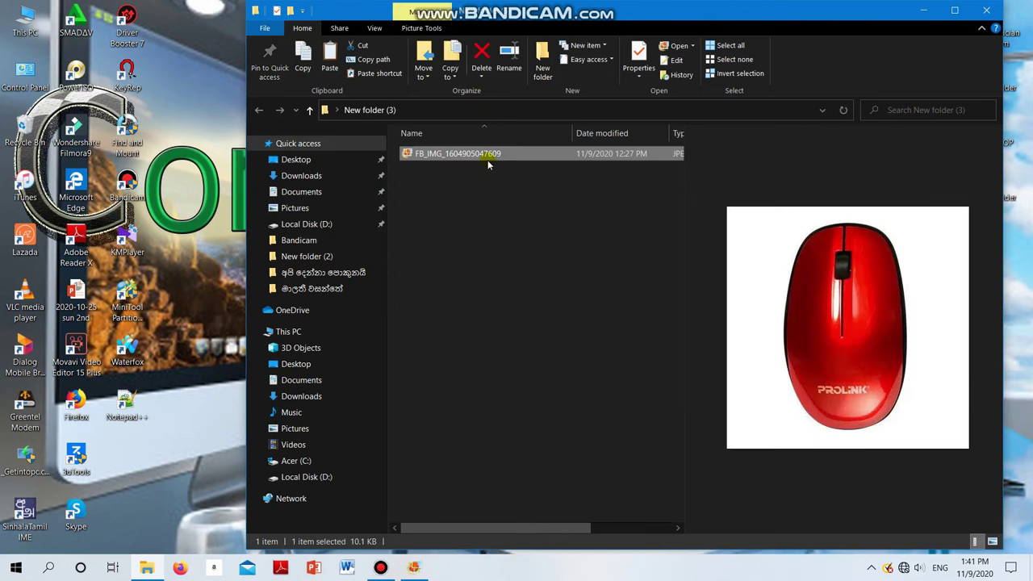
left_click(563, 193)
left_click(502, 155)
left_click(984, 11)
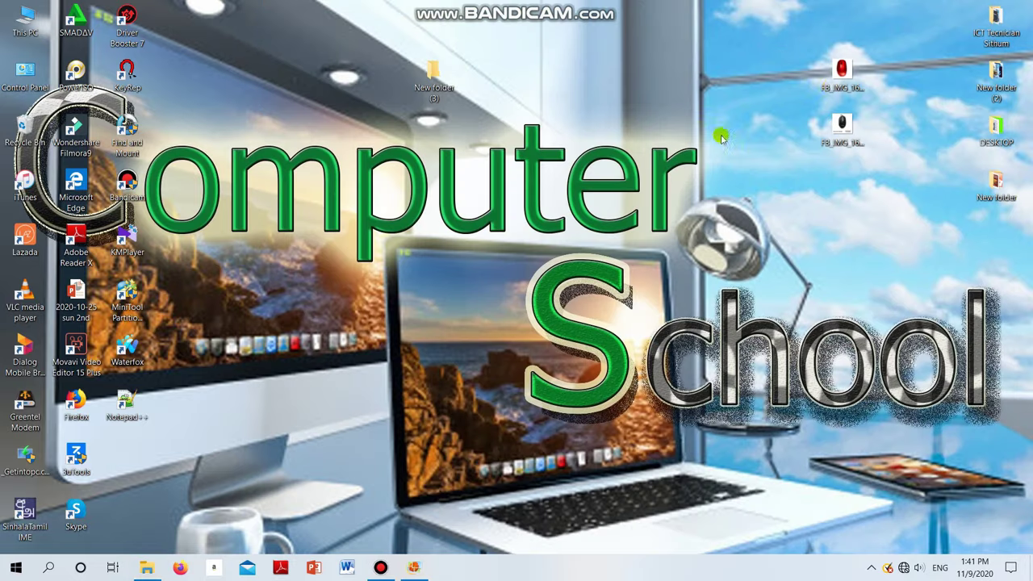
right_click(838, 126)
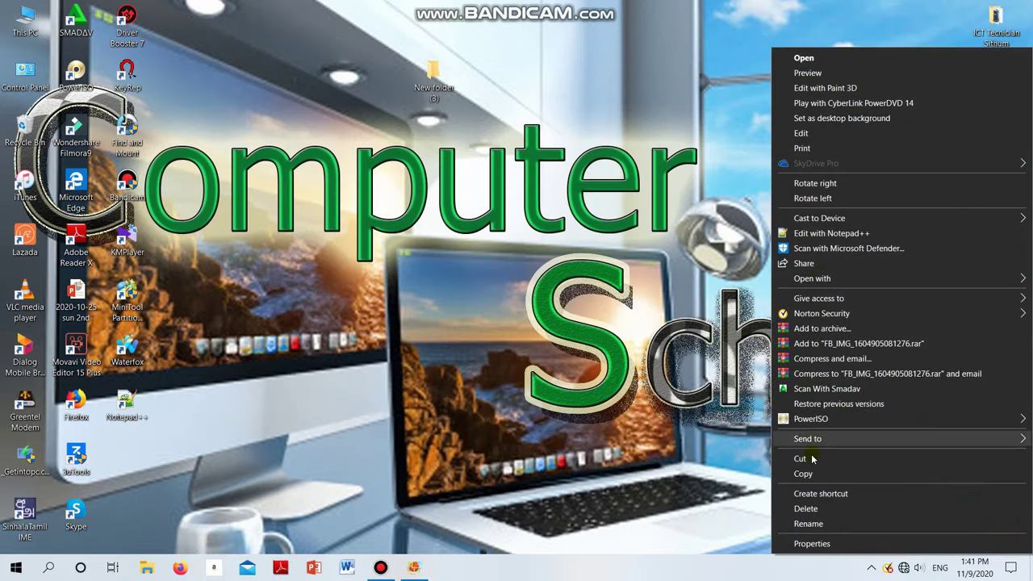
left_click(810, 474)
double_click(436, 81)
right_click(498, 211)
left_click(537, 302)
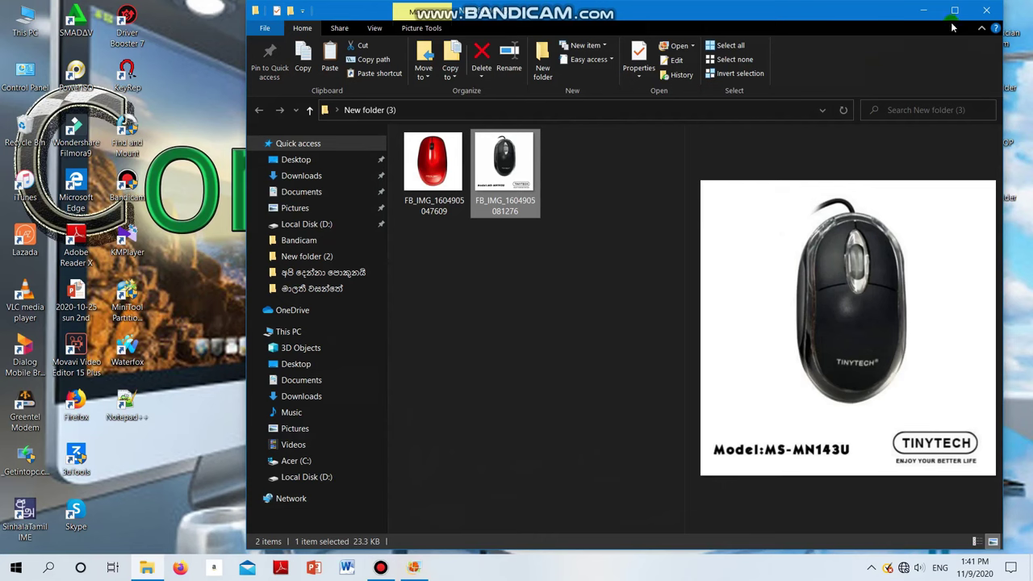
left_click(987, 9)
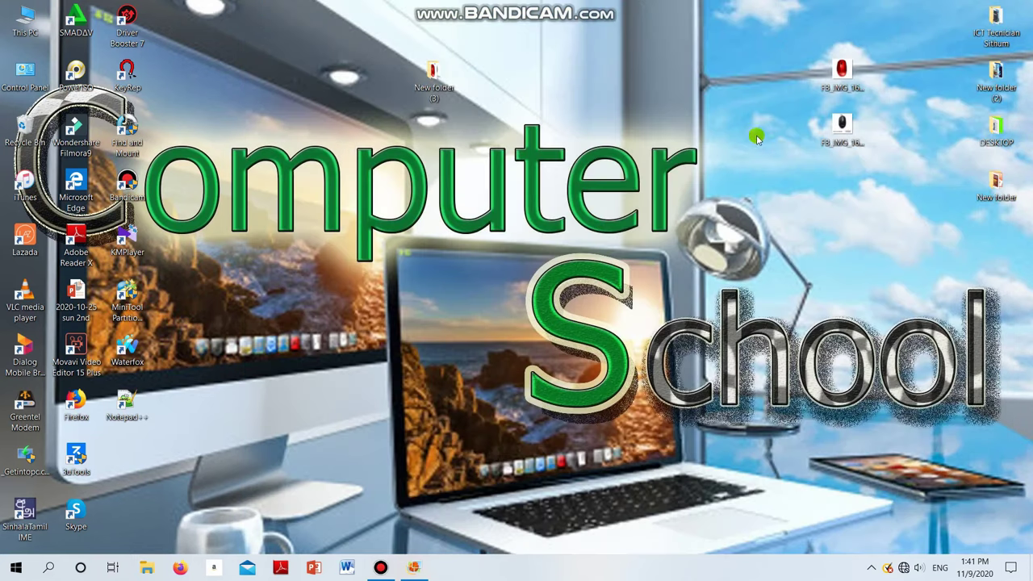
- Select the red-mouse and black-mouse images together on the desktop and copy both to the clipboard
left_click_drag(813, 51, 862, 171)
left_click(795, 71)
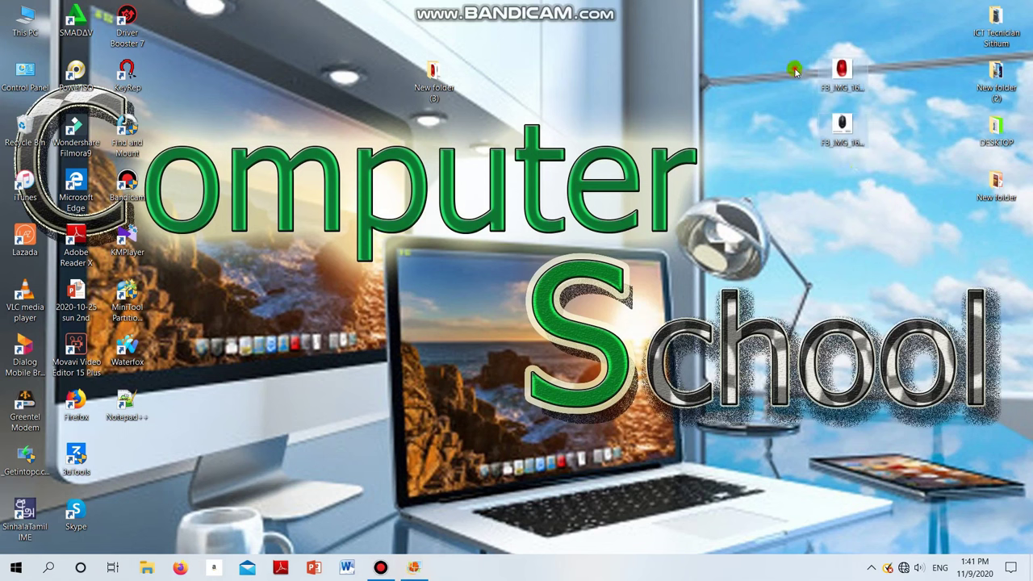
left_click_drag(796, 59, 862, 149)
left_click(804, 65)
left_click_drag(804, 65, 861, 149)
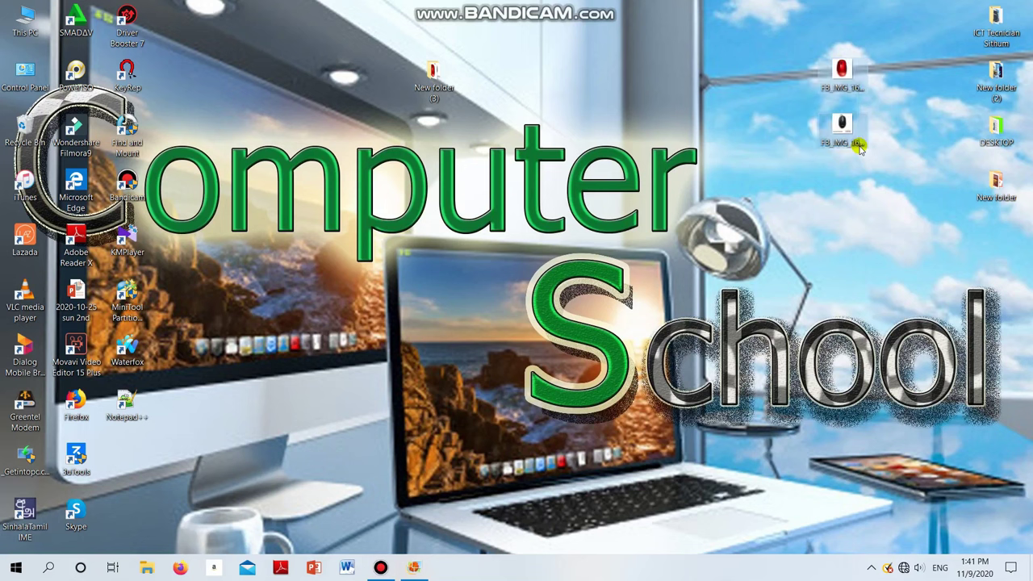
right_click(852, 131)
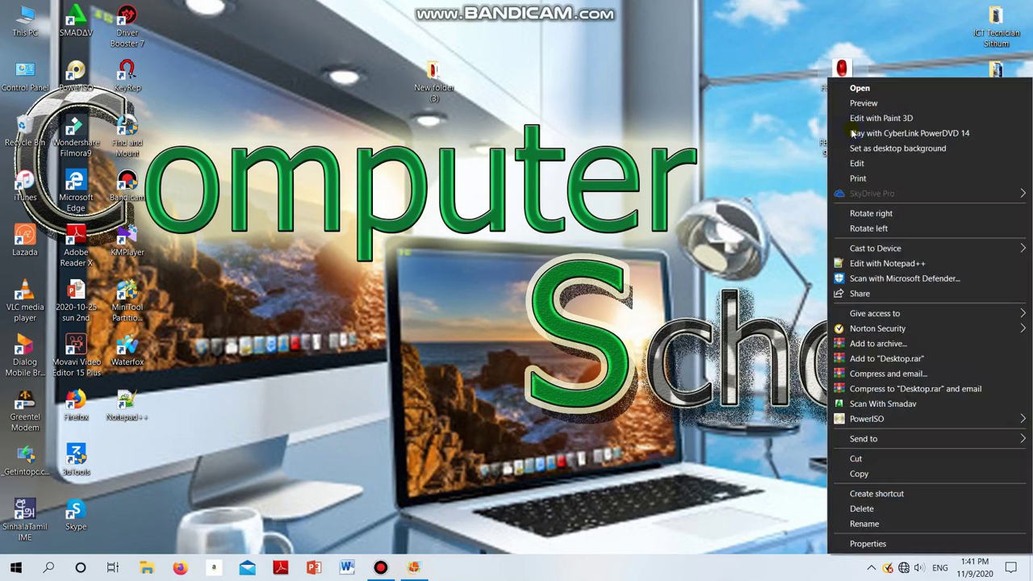
left_click(921, 473)
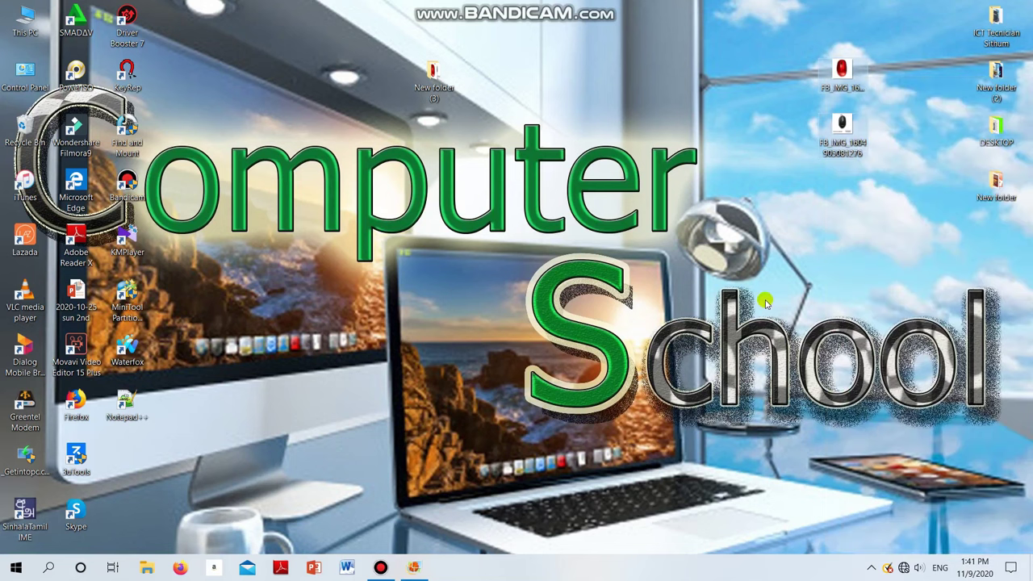
- Open New folder (3) and permanently delete both mouse images inside it
double_click(453, 87)
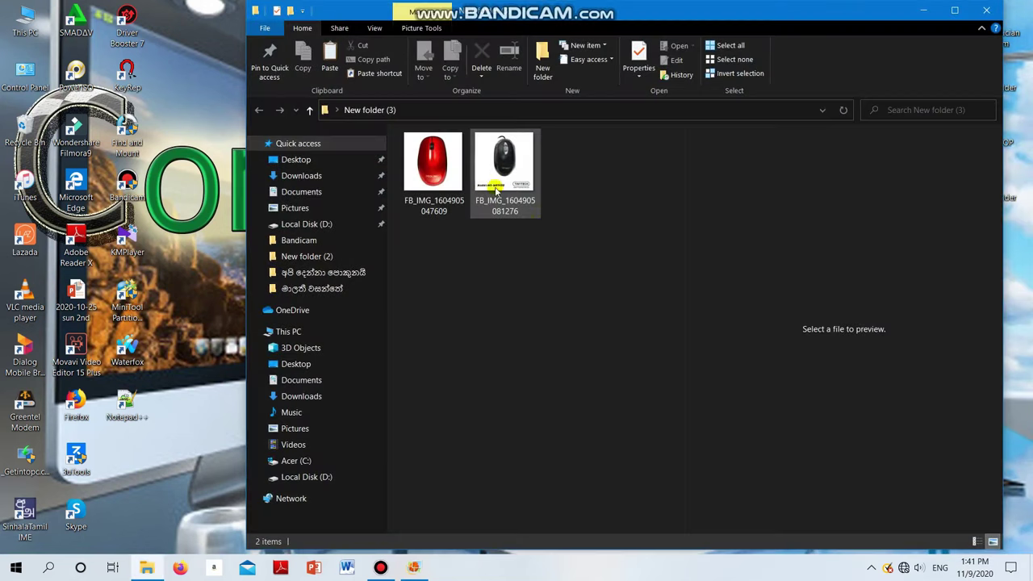
key("ctrl+a")
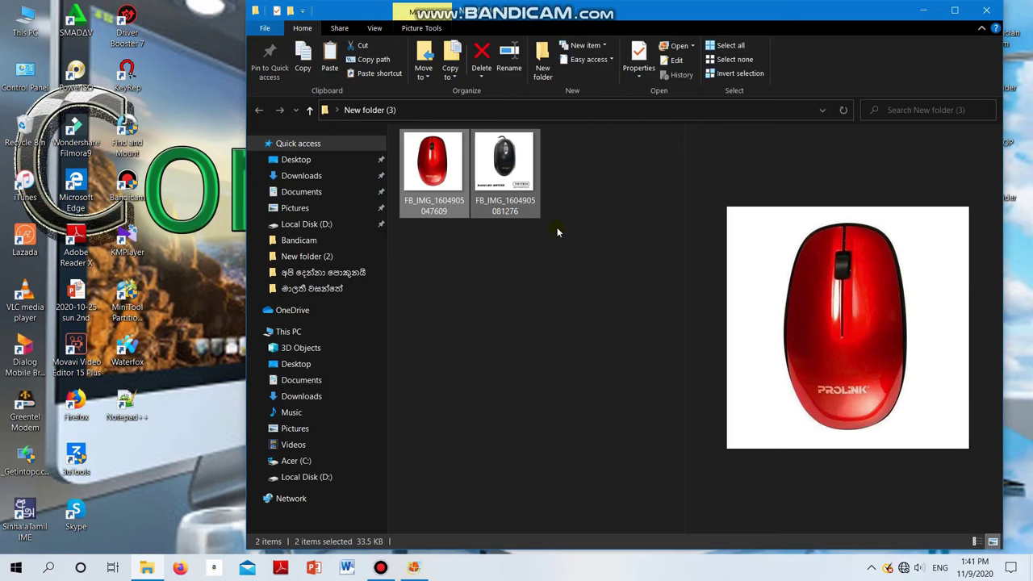
key("shift+Delete")
key("Return")
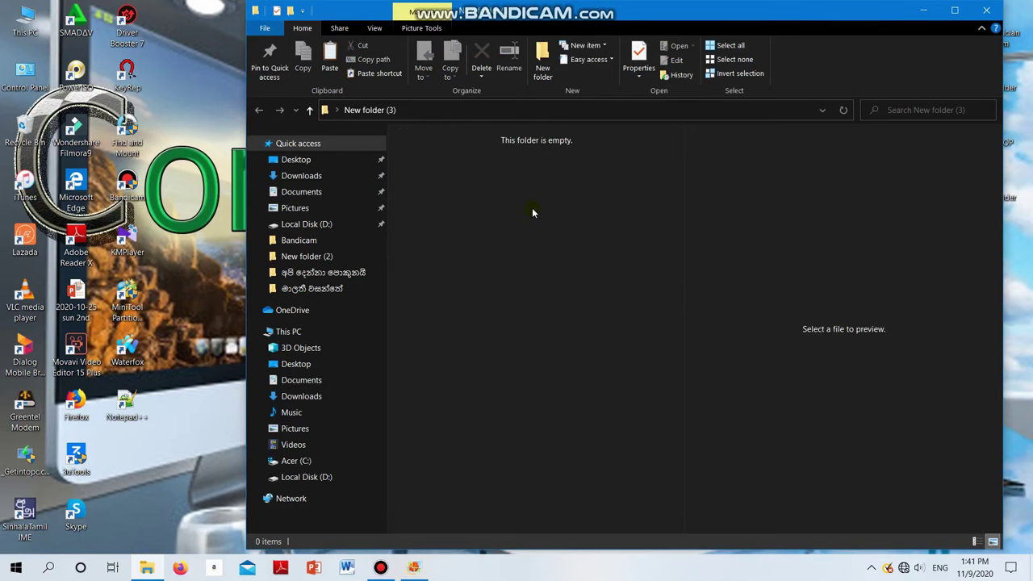
- Paste the two copied mouse images into the emptied New folder (3) and minimize its window
right_click(532, 208)
left_click(559, 304)
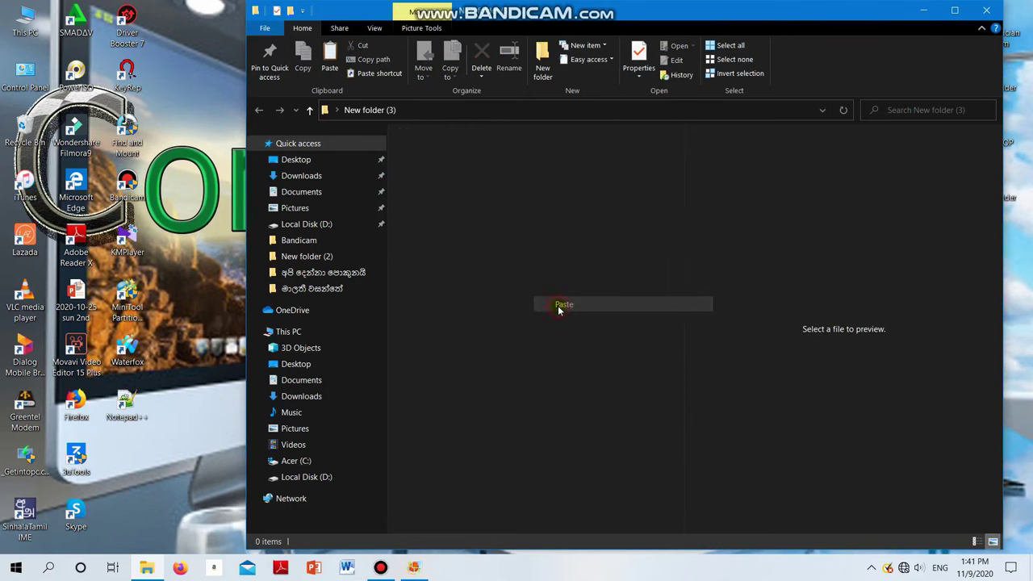
left_click(927, 8)
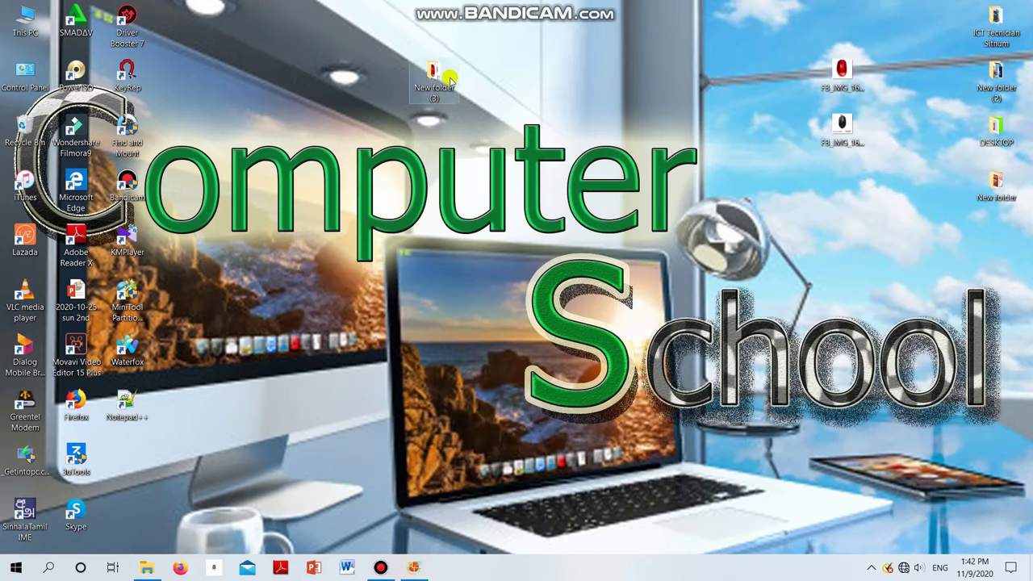
- Reopen New folder (3), permanently delete the two pasted mouse images, and minimize the folder window
double_click(450, 81)
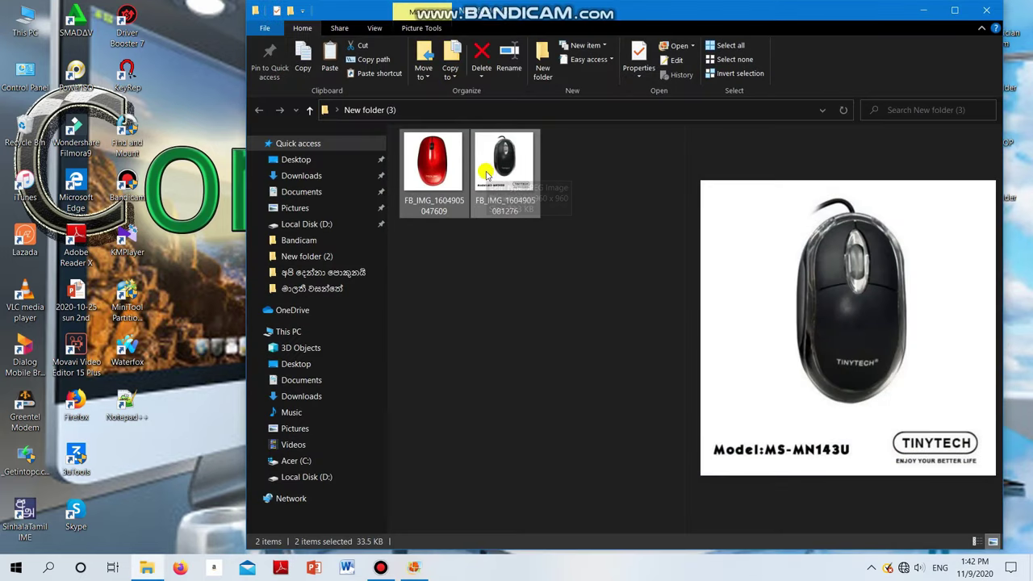
key("shift+Delete")
key("Return")
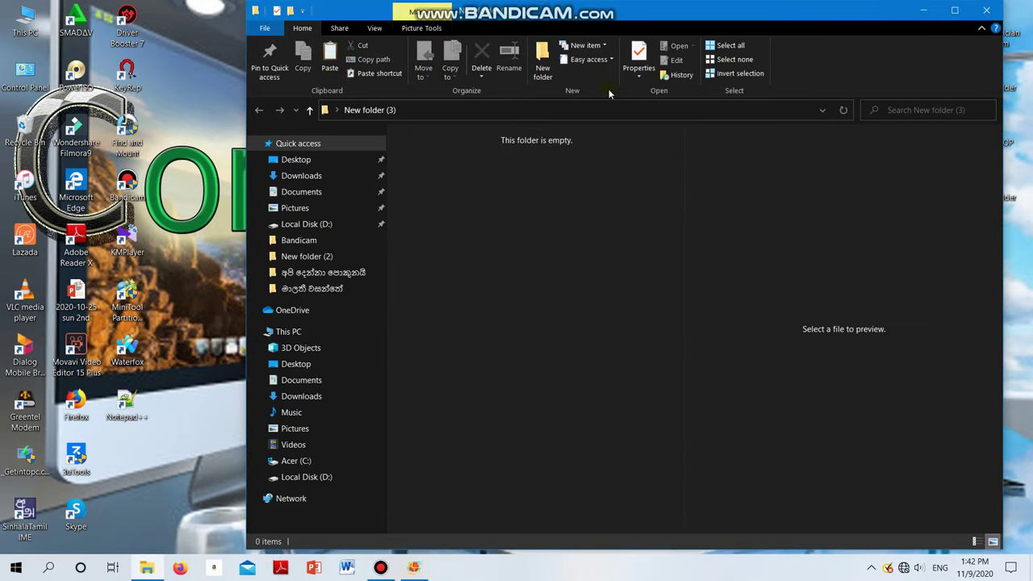
left_click(923, 10)
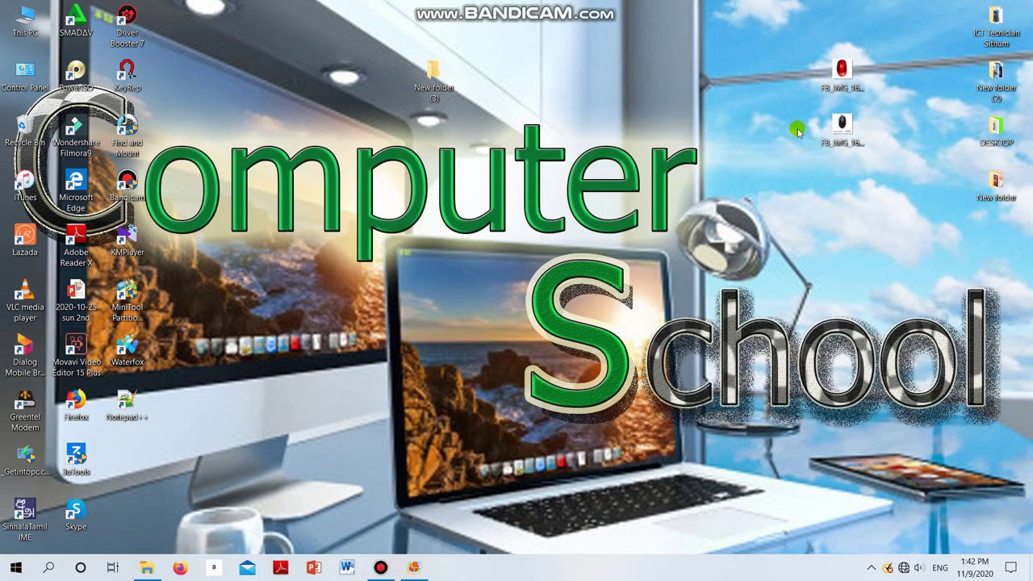
- Reposition the black-mouse image lower on the desktop, leaving a gap below the red-mouse image
left_click_drag(836, 139, 581, 85)
left_click_drag(524, 33, 835, 156)
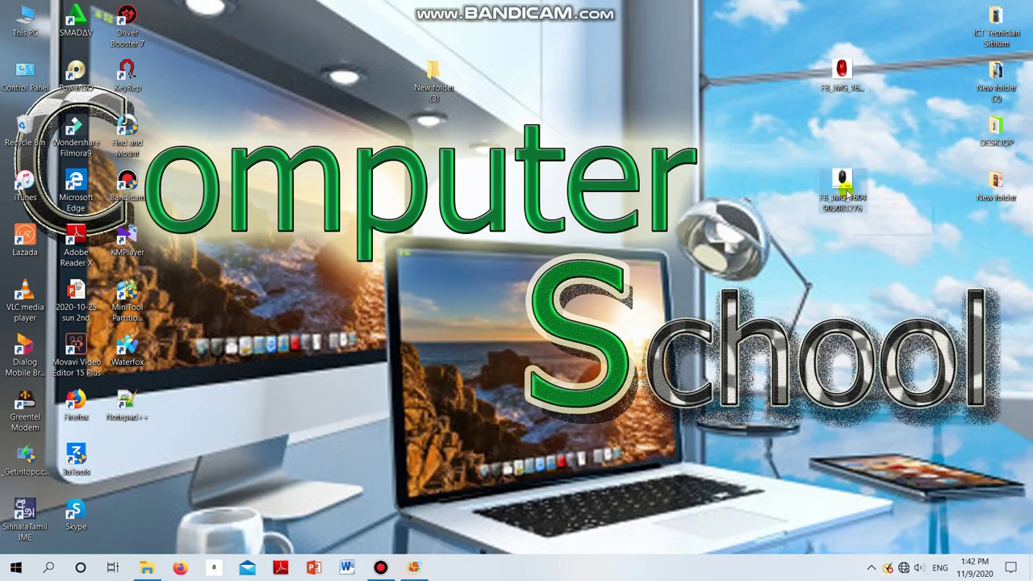
mouse_move(844, 75)
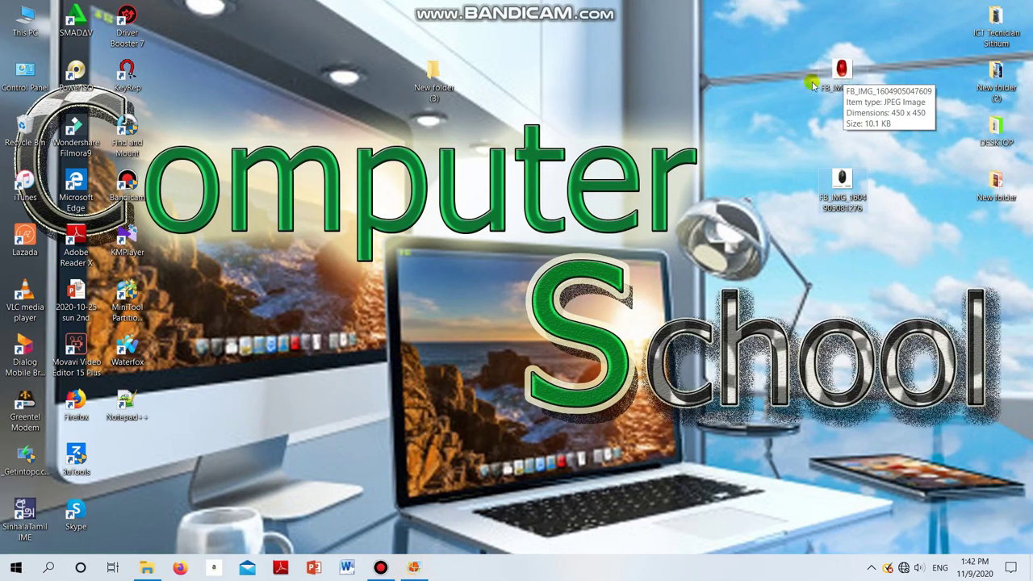
right_click(838, 85)
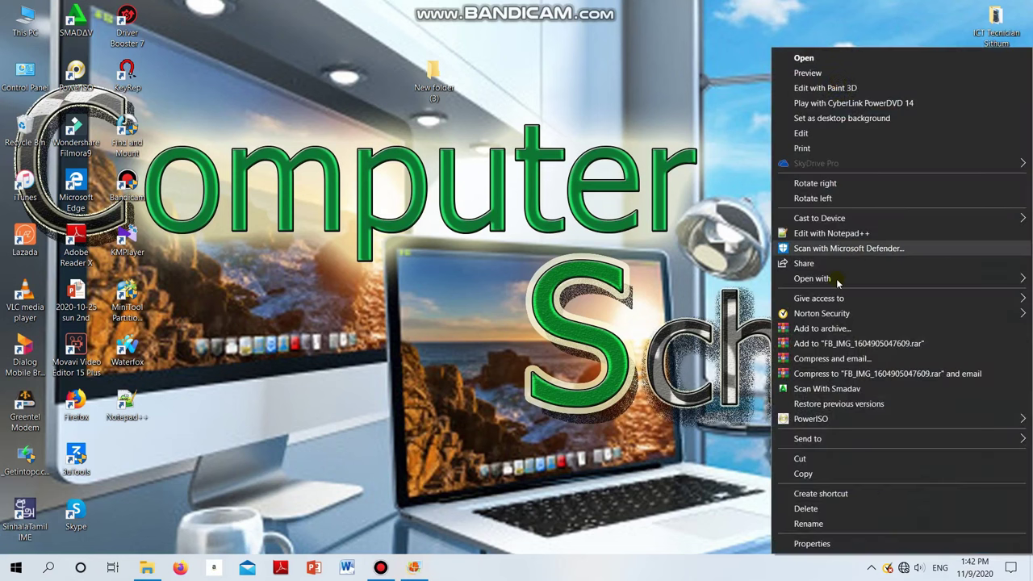
left_click(819, 458)
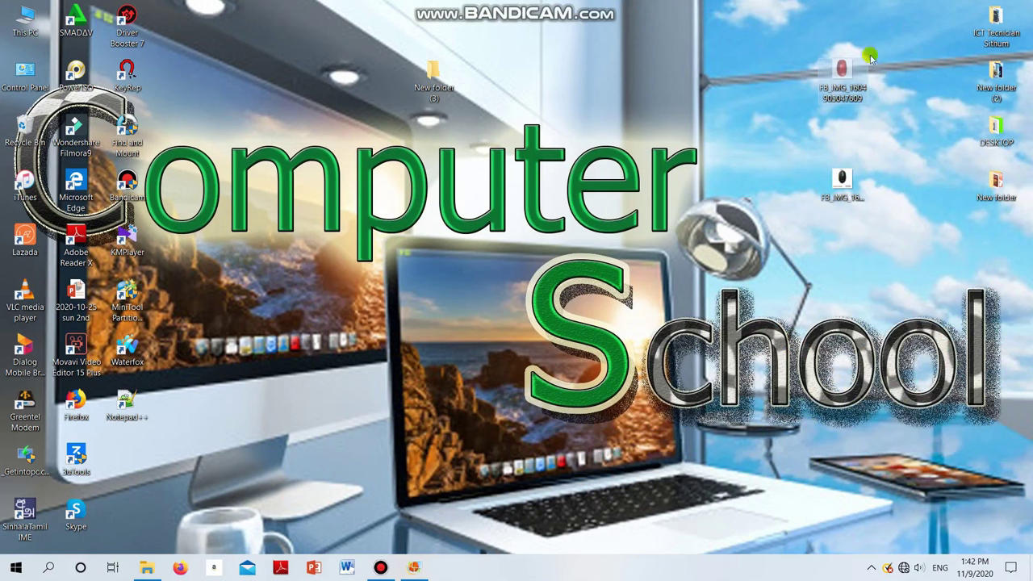
mouse_move(834, 88)
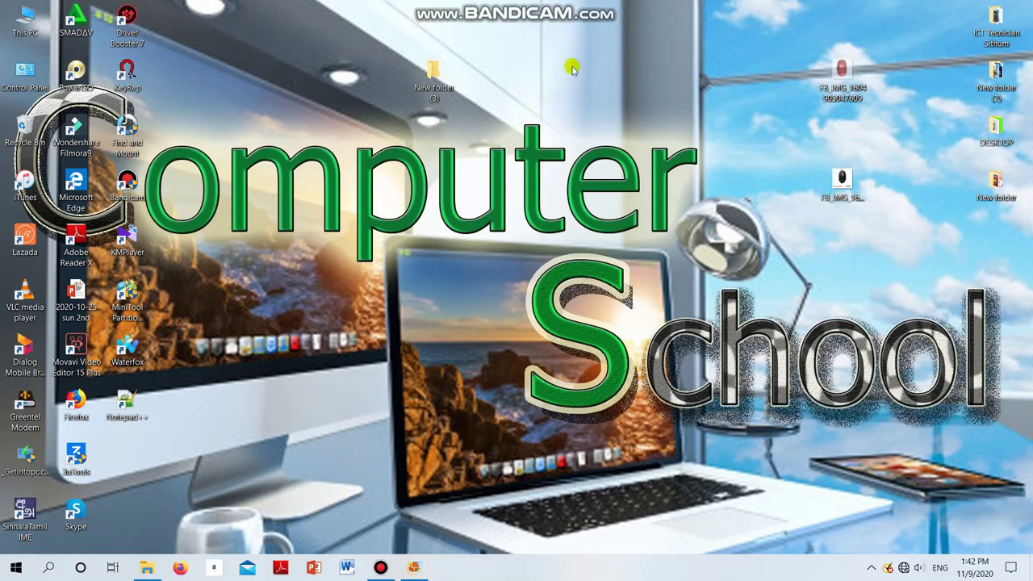
left_click(449, 75)
double_click(449, 75)
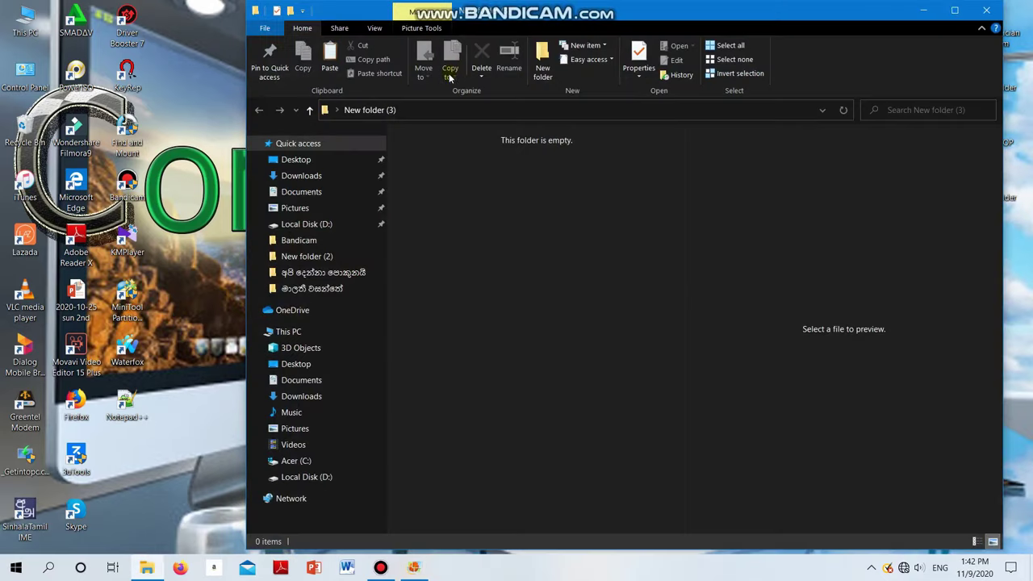
left_click_drag(808, 15, 562, 15)
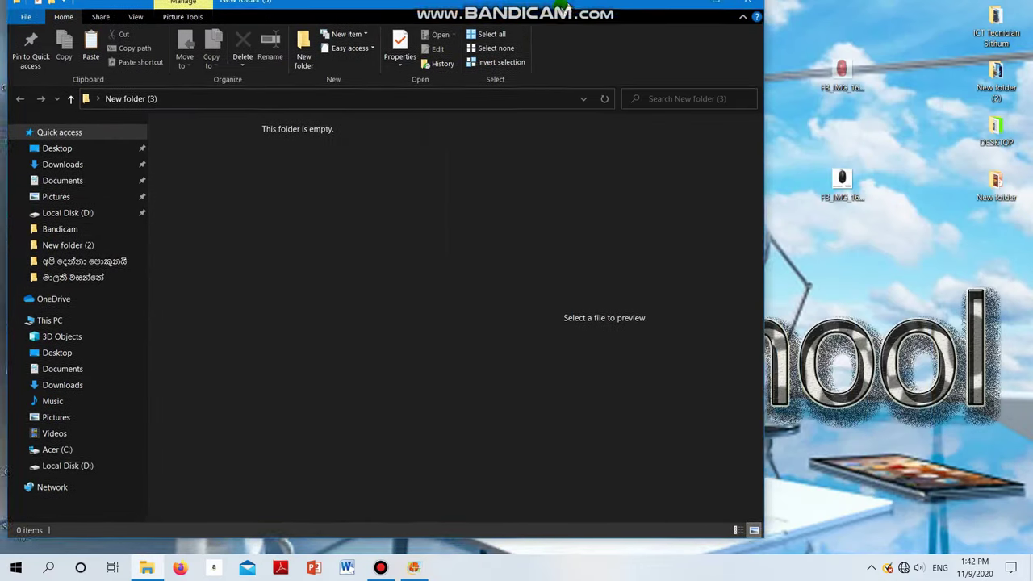
right_click(269, 227)
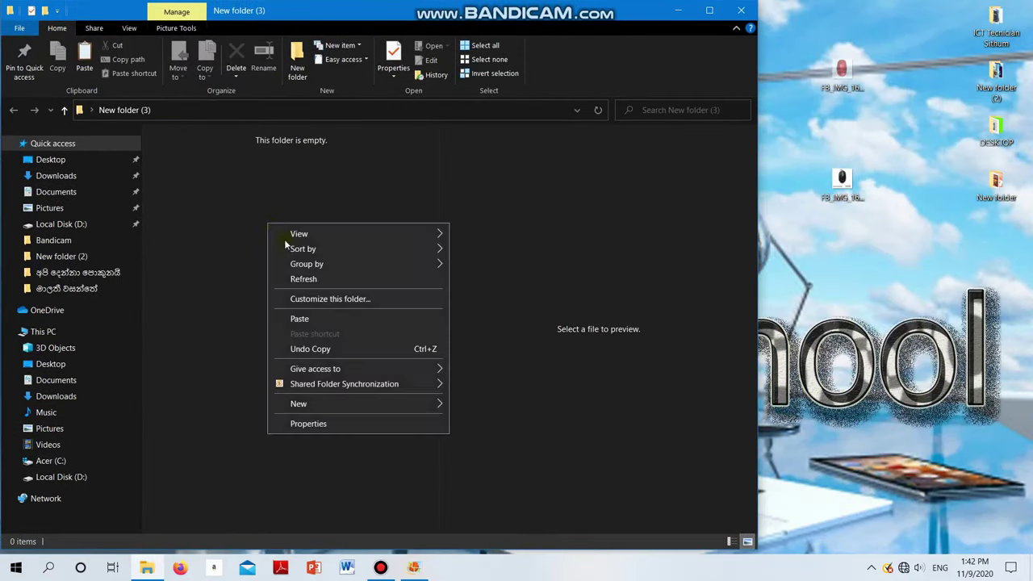
left_click(299, 318)
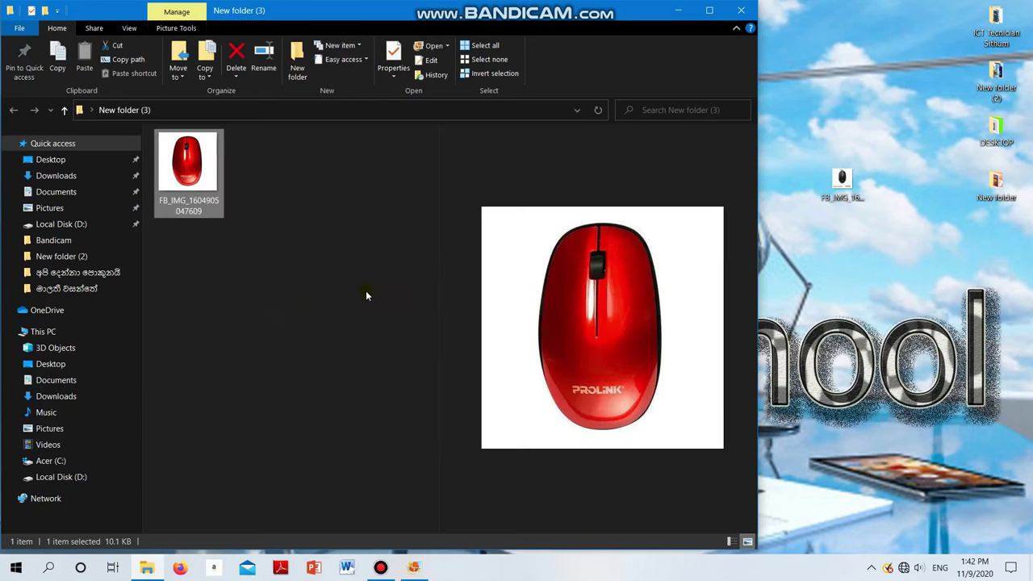
left_click(833, 190)
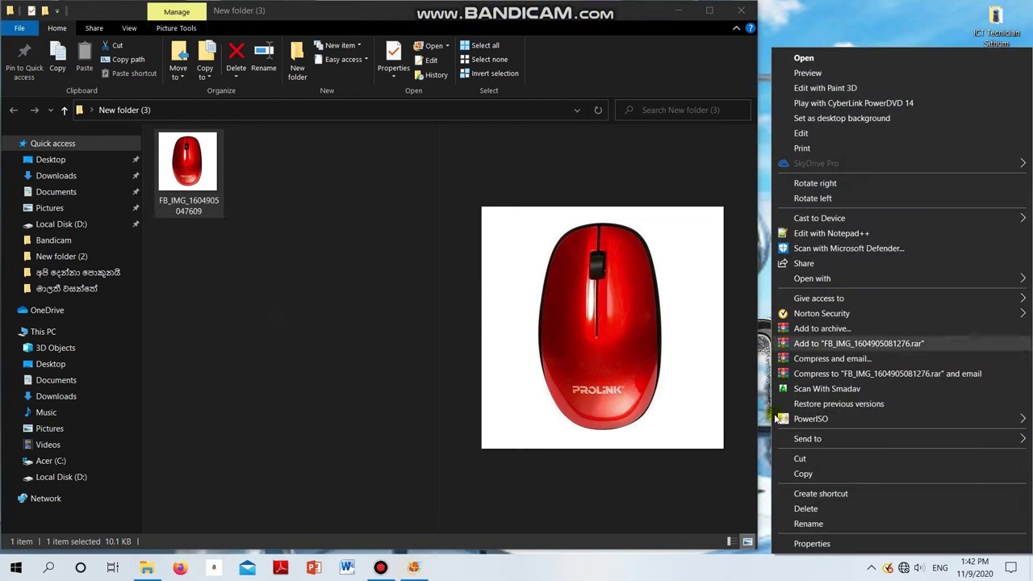
left_click(800, 459)
right_click(280, 251)
left_click(843, 198)
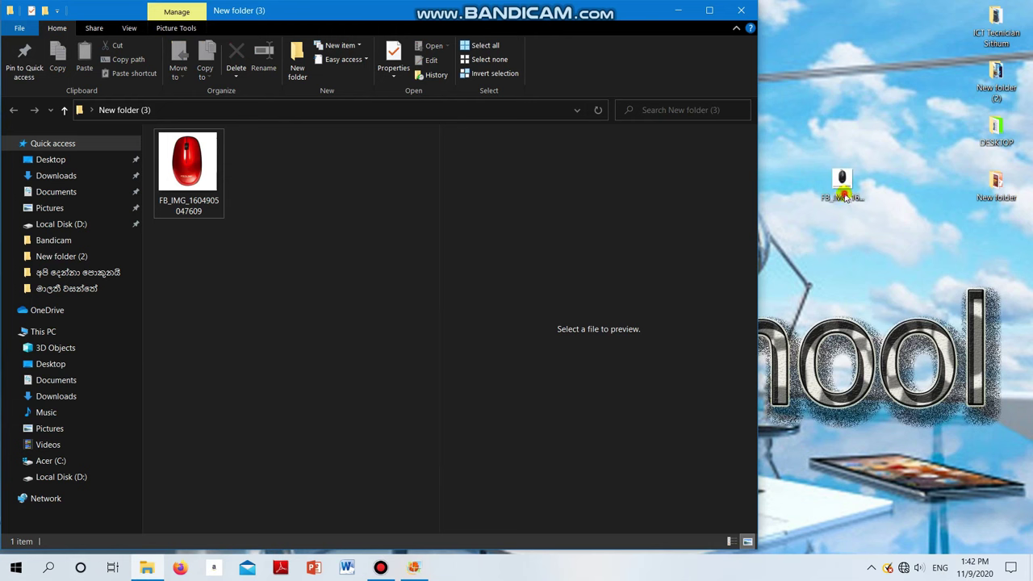
right_click(844, 194)
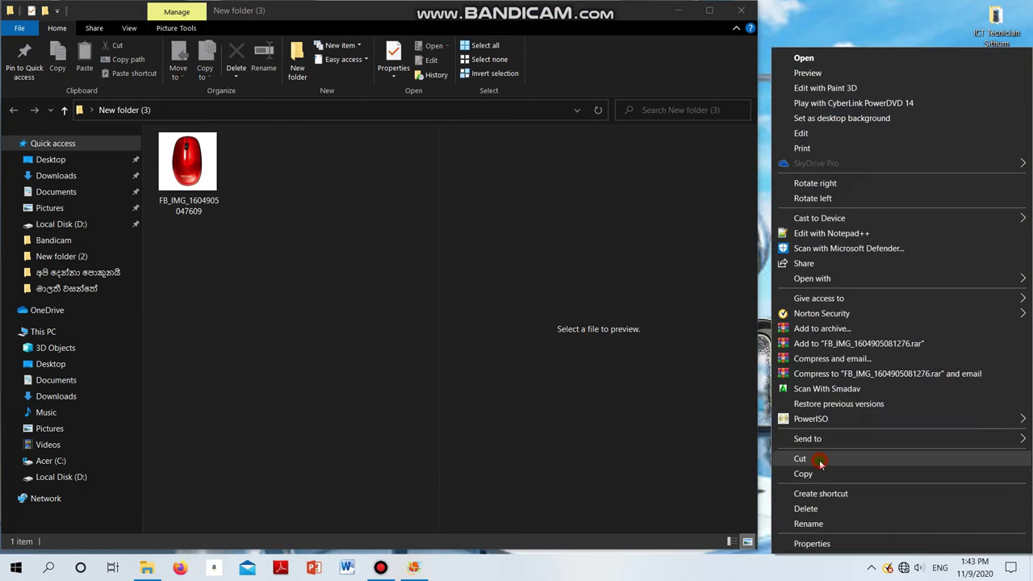
left_click(820, 464)
right_click(259, 293)
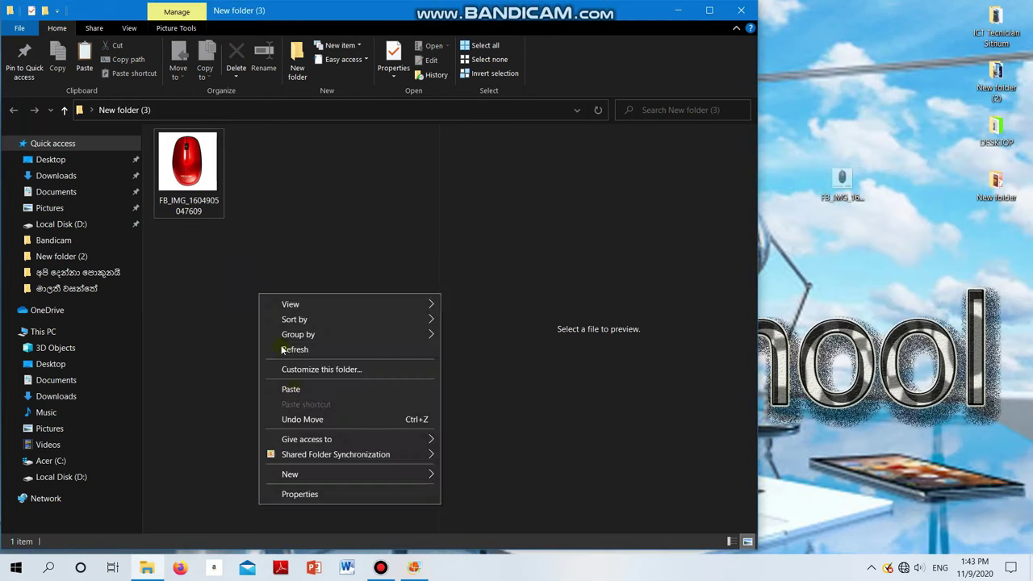
left_click(292, 390)
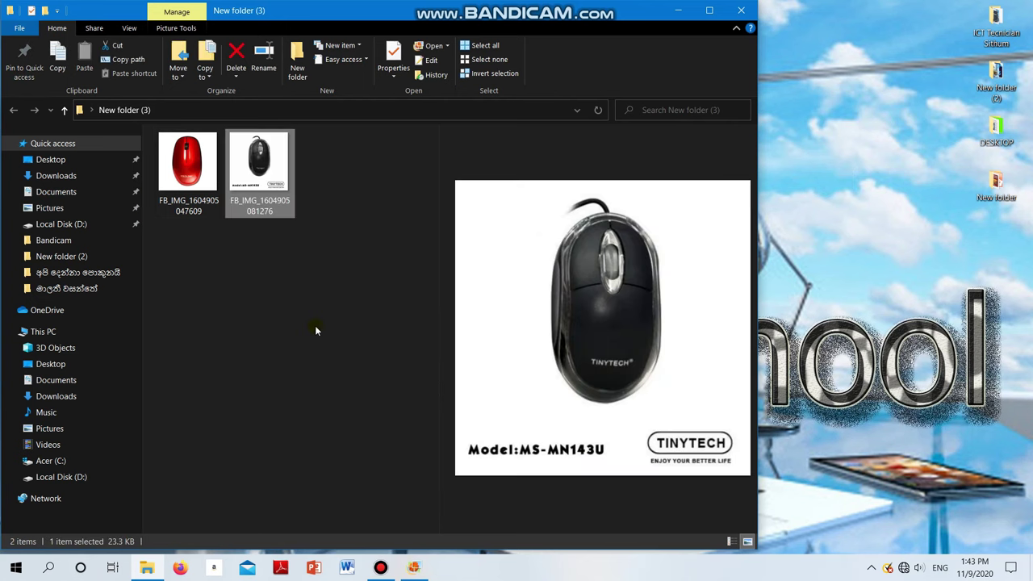
left_click(704, 12)
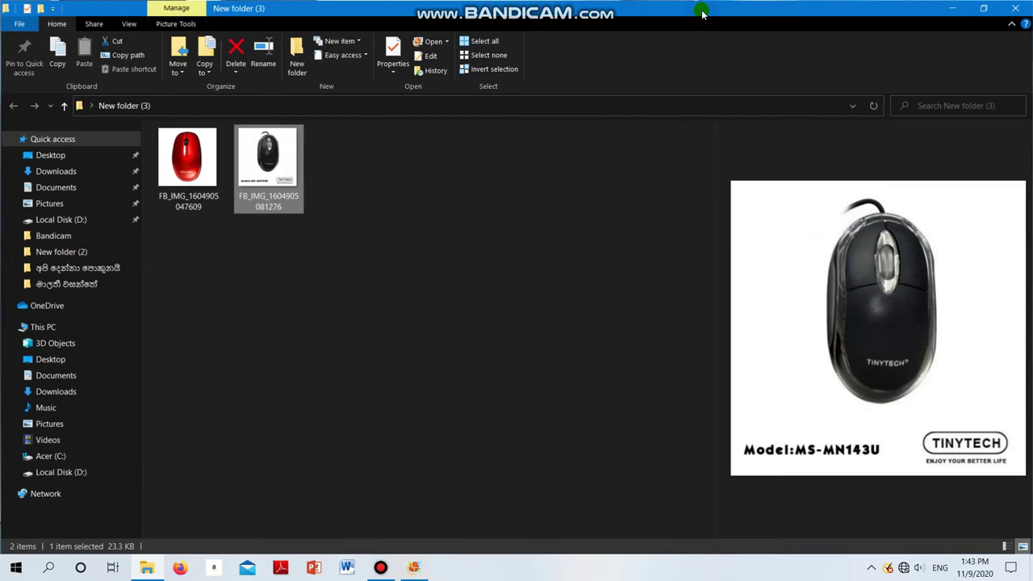
- Restore the maximized New folder (3) window to its smaller size, minimize it and bring it back, and close it
left_click(985, 12)
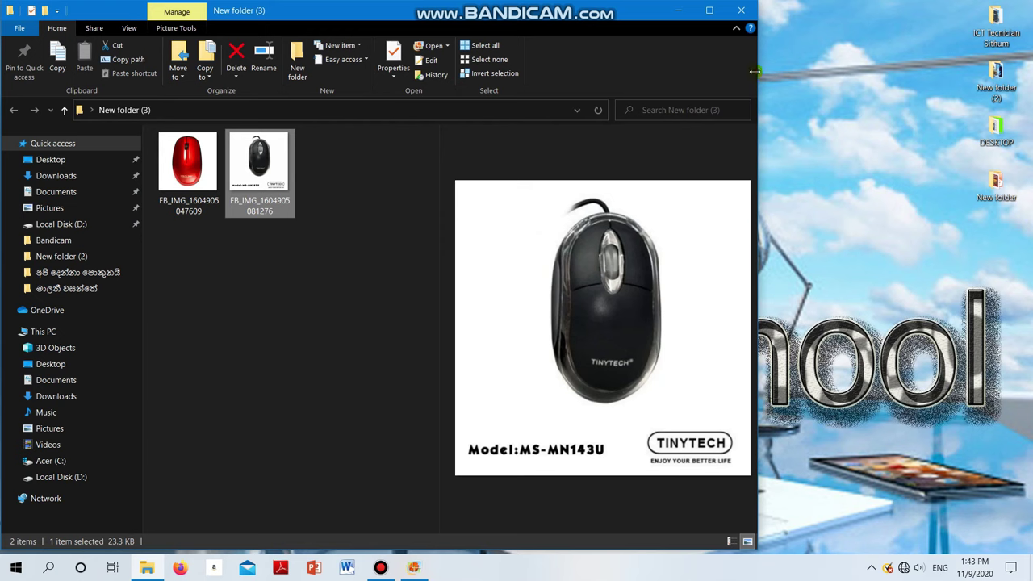
left_click(684, 11)
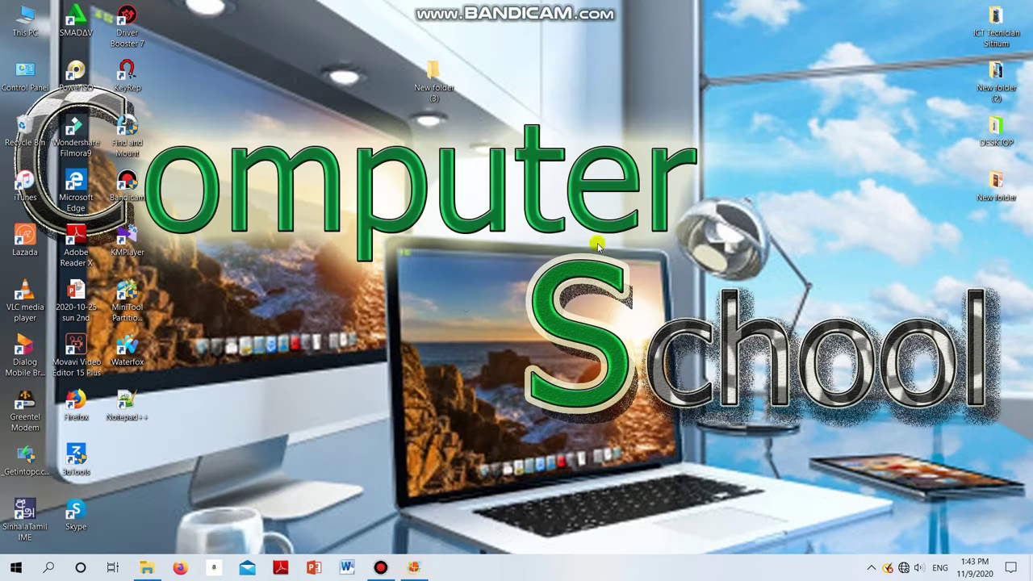
left_click(146, 568)
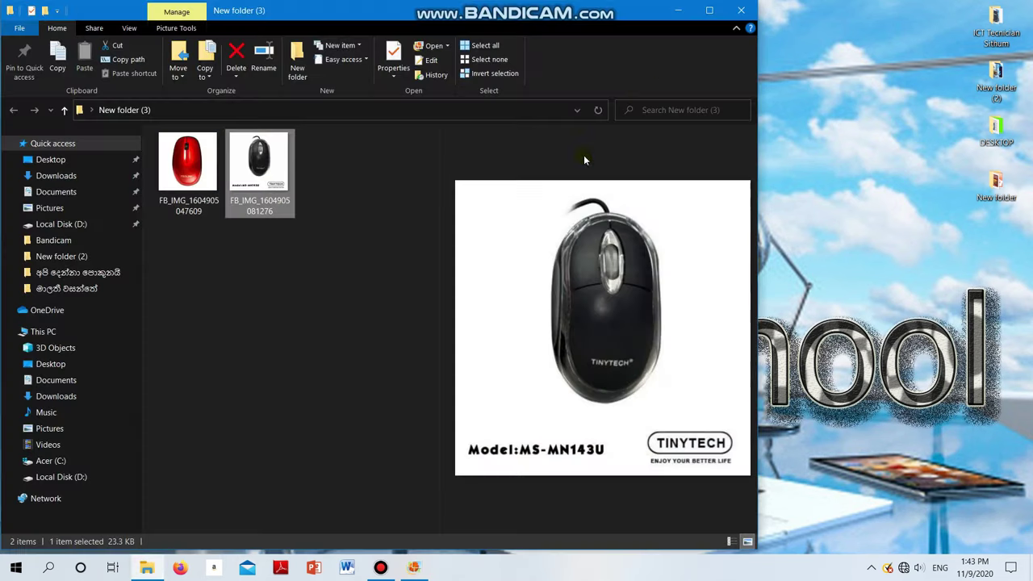
left_click(741, 11)
- Open New folder (3) from the desktop and close it three times, using the Open command for the last opening
double_click(442, 78)
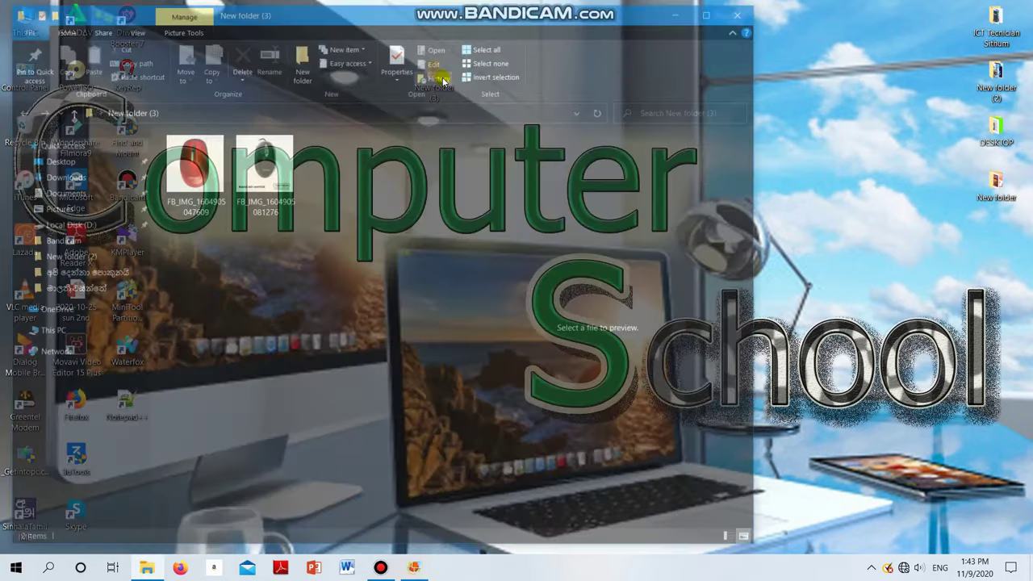
left_click(744, 11)
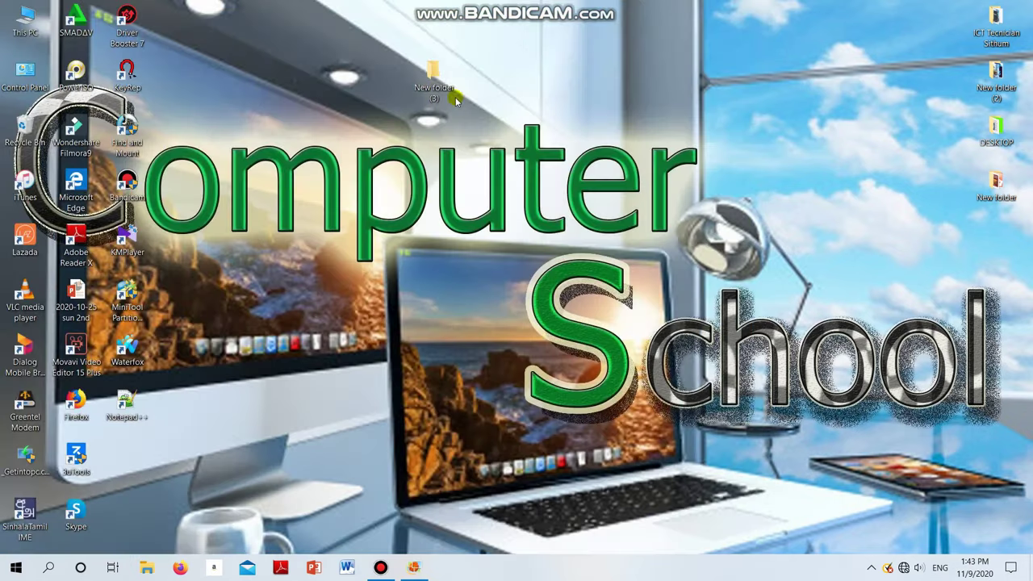
double_click(444, 87)
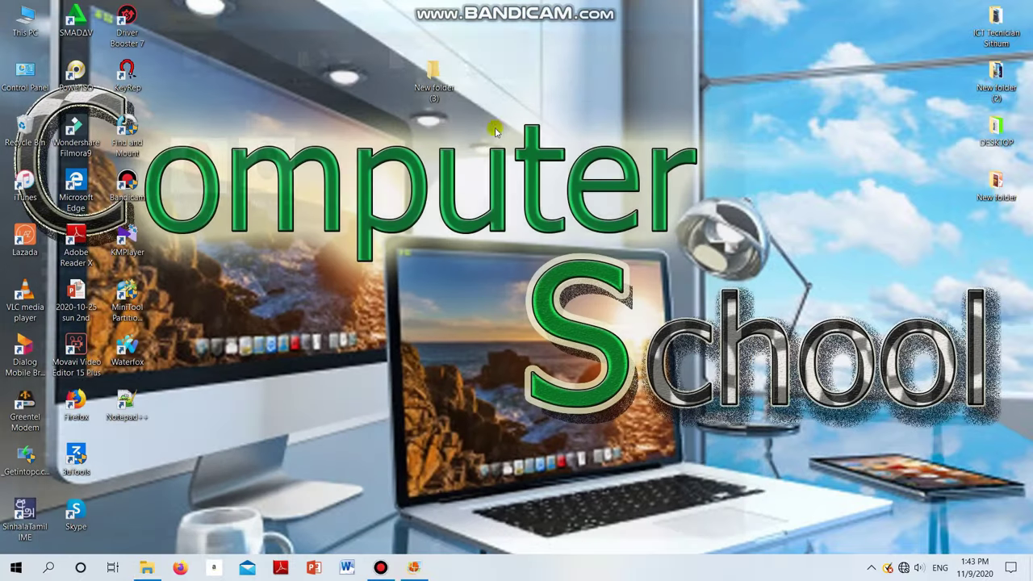
left_click(743, 11)
right_click(423, 85)
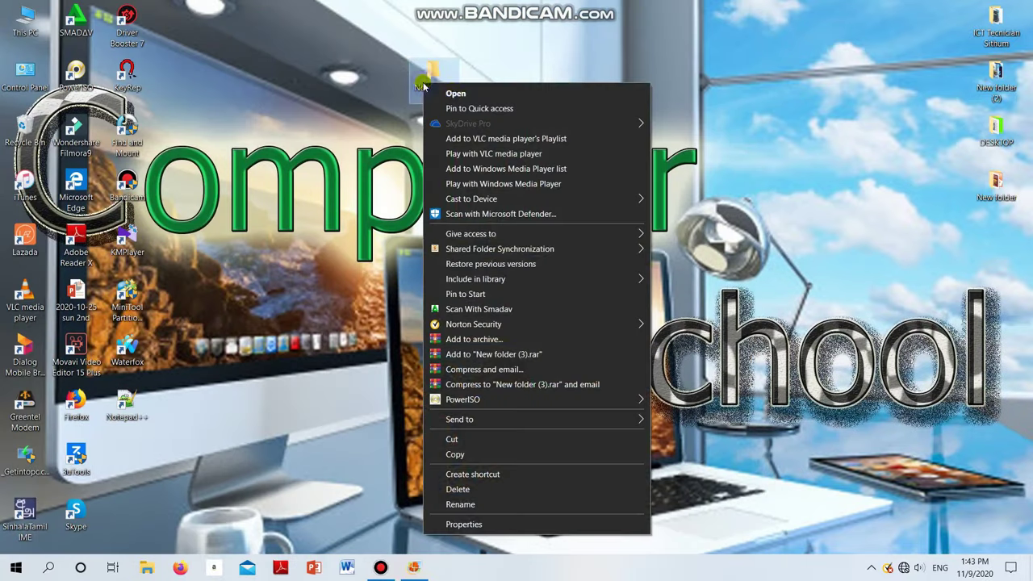
left_click(457, 94)
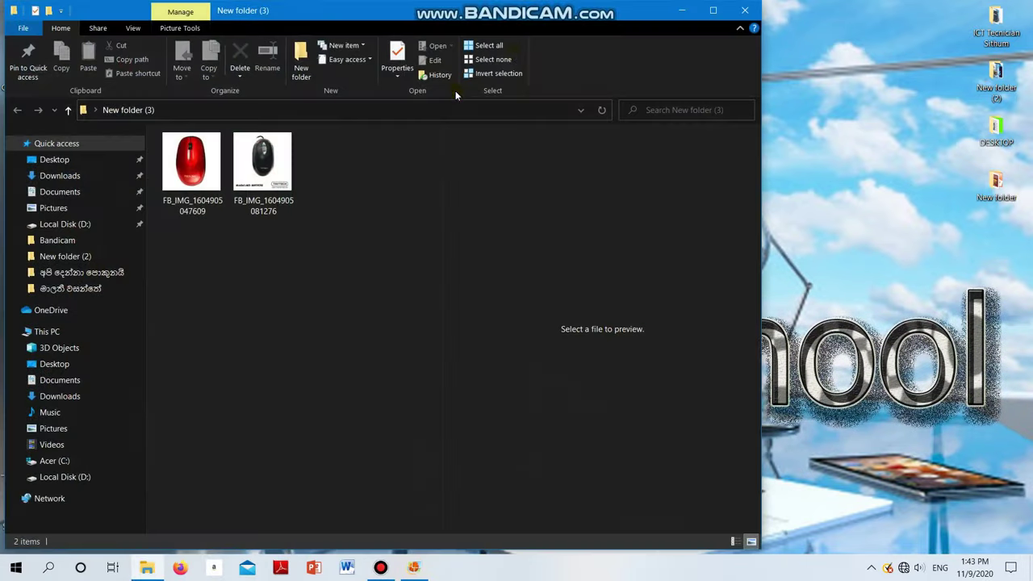
left_click(743, 11)
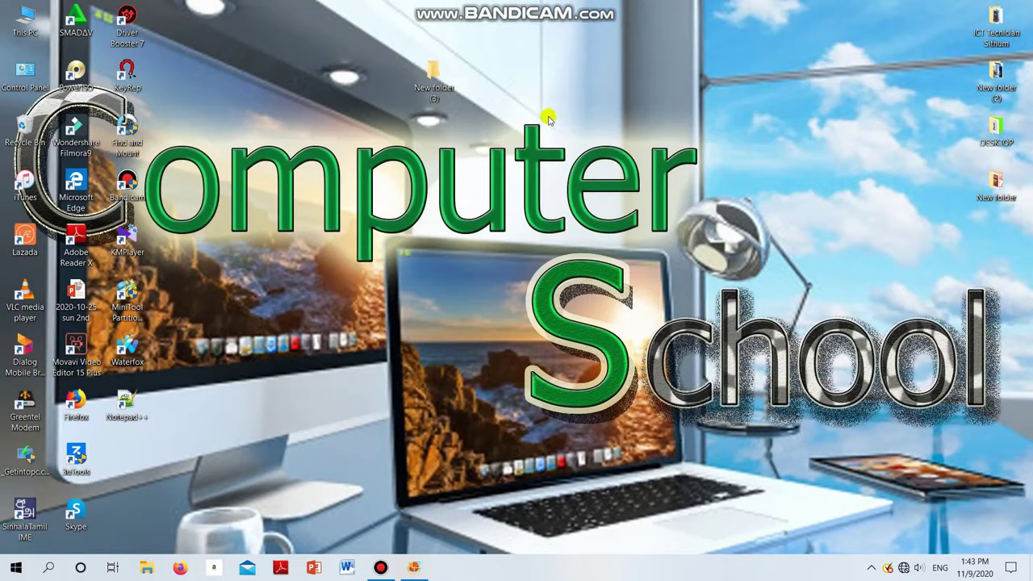
- Select and deselect New folder (3) on the desktop, and open it and close its window
left_click(443, 82)
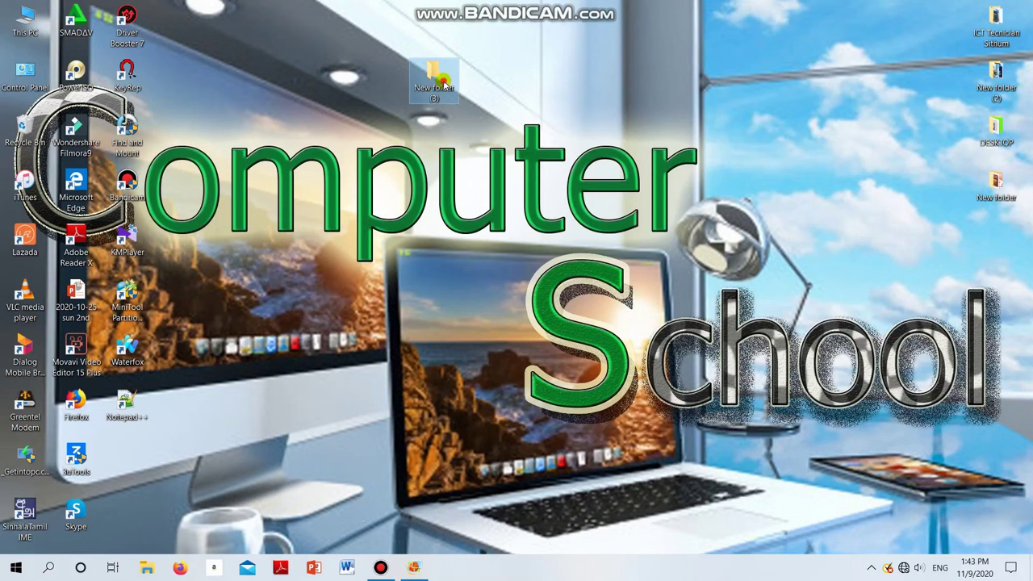
left_click(670, 76)
left_click(441, 75)
double_click(441, 75)
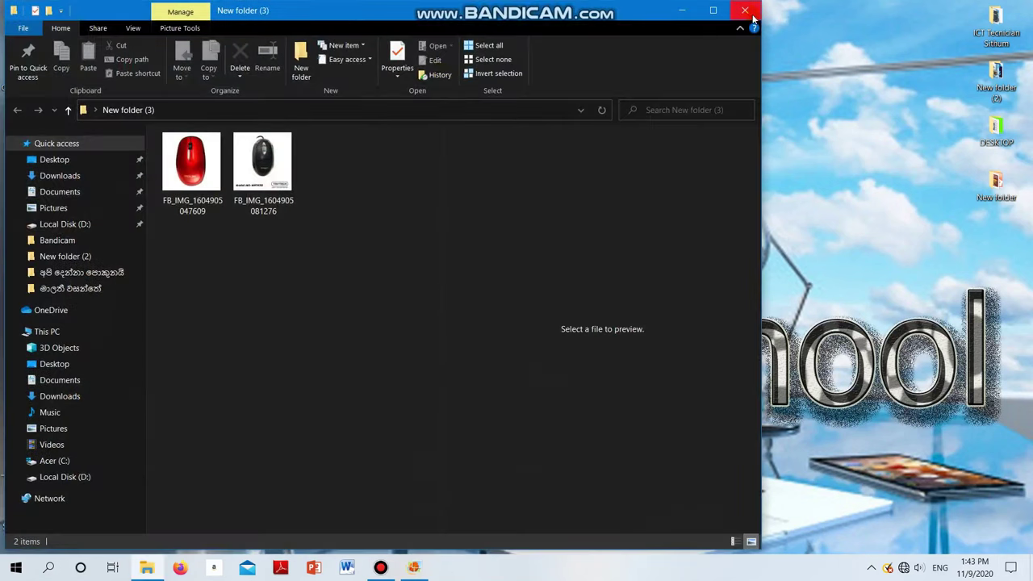
left_click(746, 11)
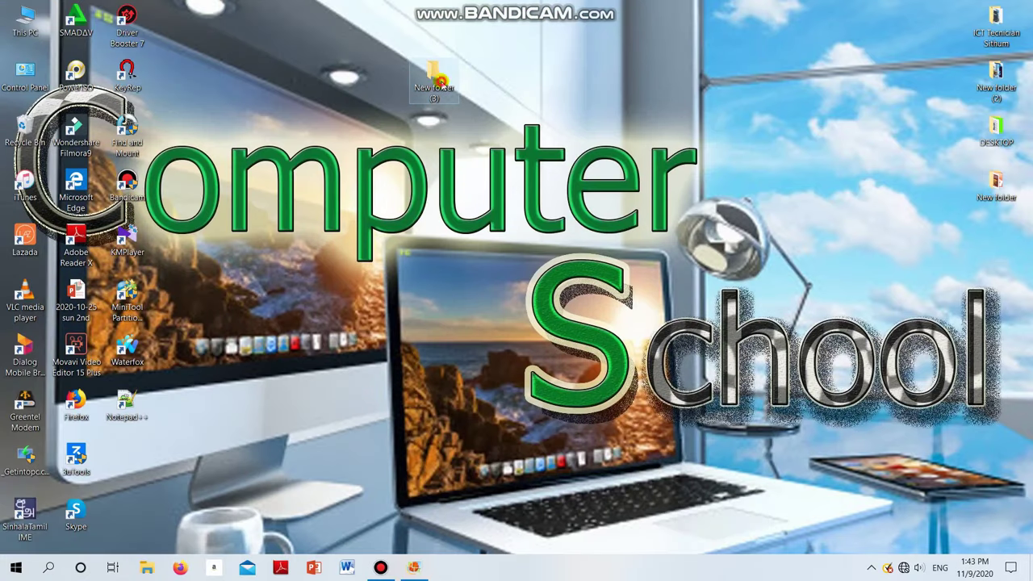
- Reopen New folder (3) and move its window away from the folder's desktop icon and back near the desktop's upper-left corner
left_click(472, 76)
left_click(523, 89)
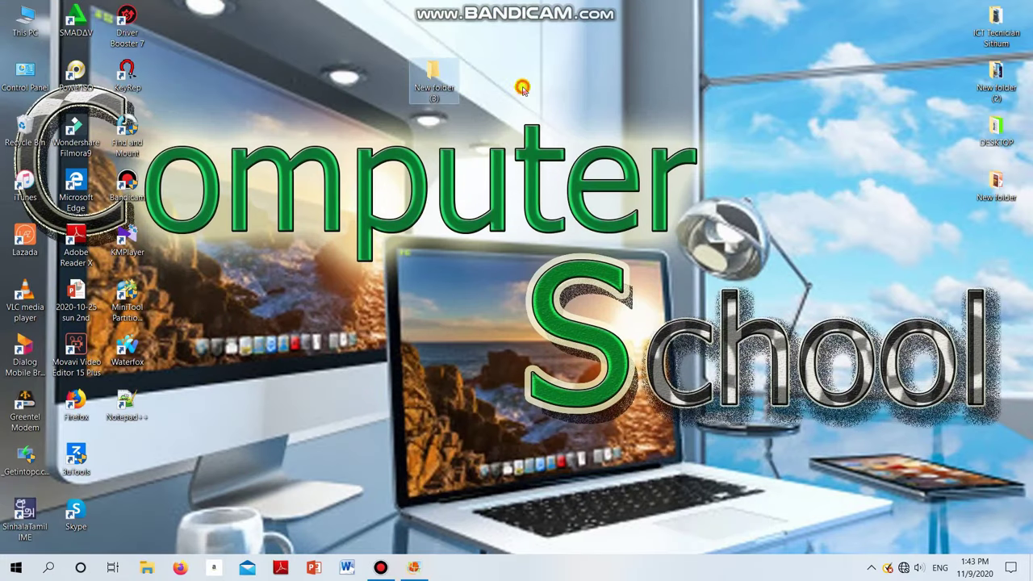
double_click(434, 73)
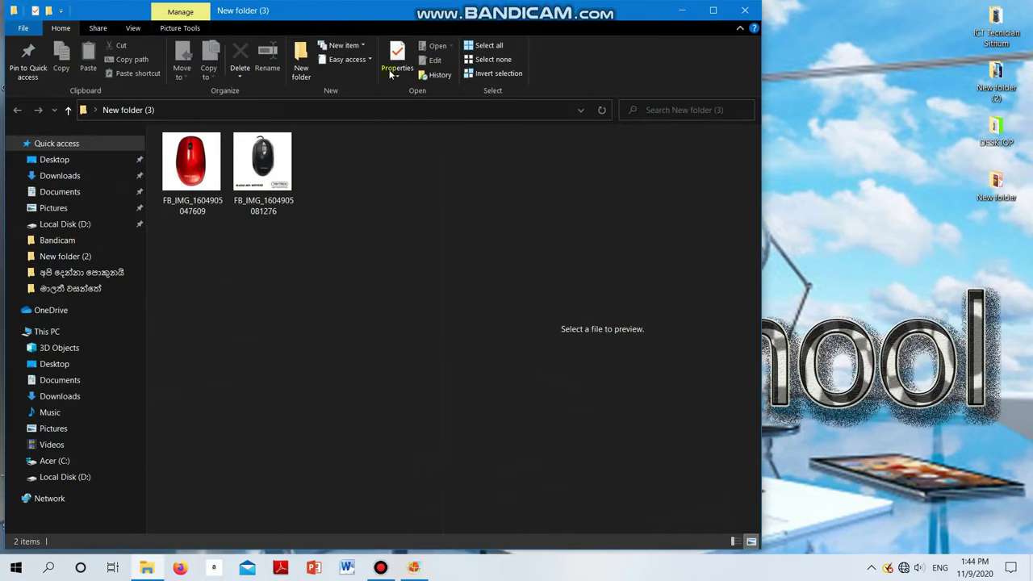
left_click_drag(452, 26, 567, 118)
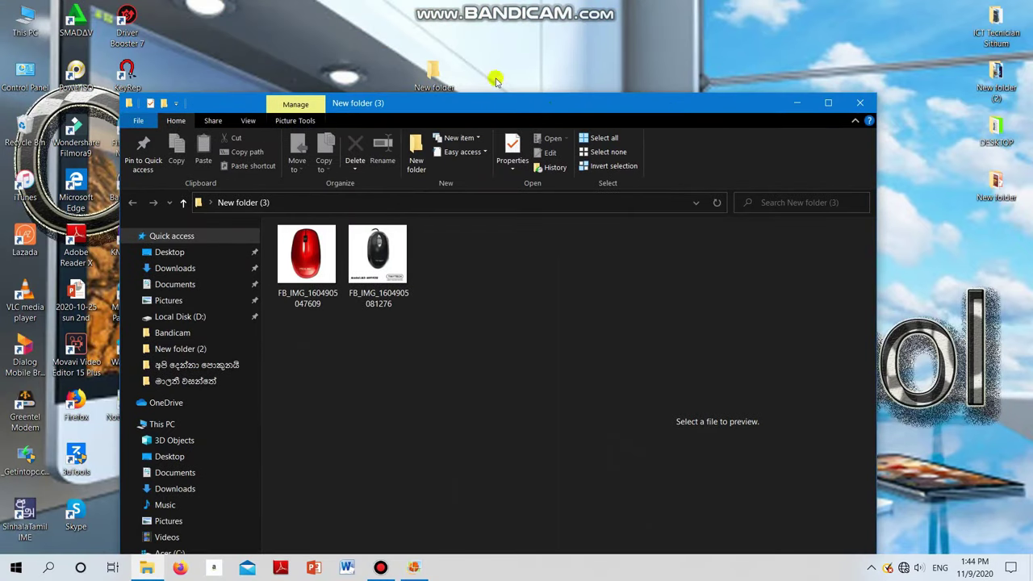
left_click_drag(451, 102, 368, 51)
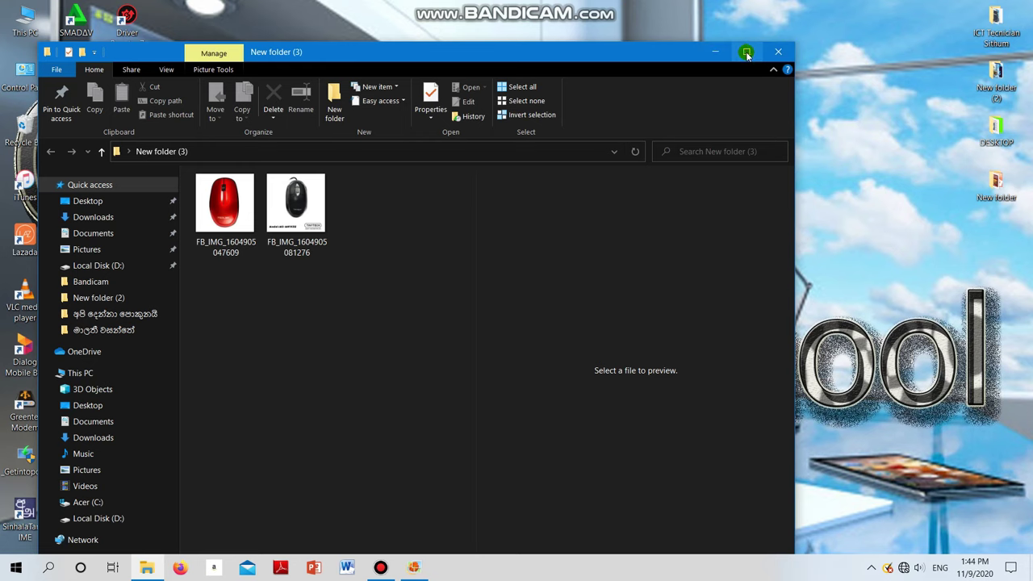
- Maximize the New folder (3) window and restore it to its smaller size four times
left_click(747, 53)
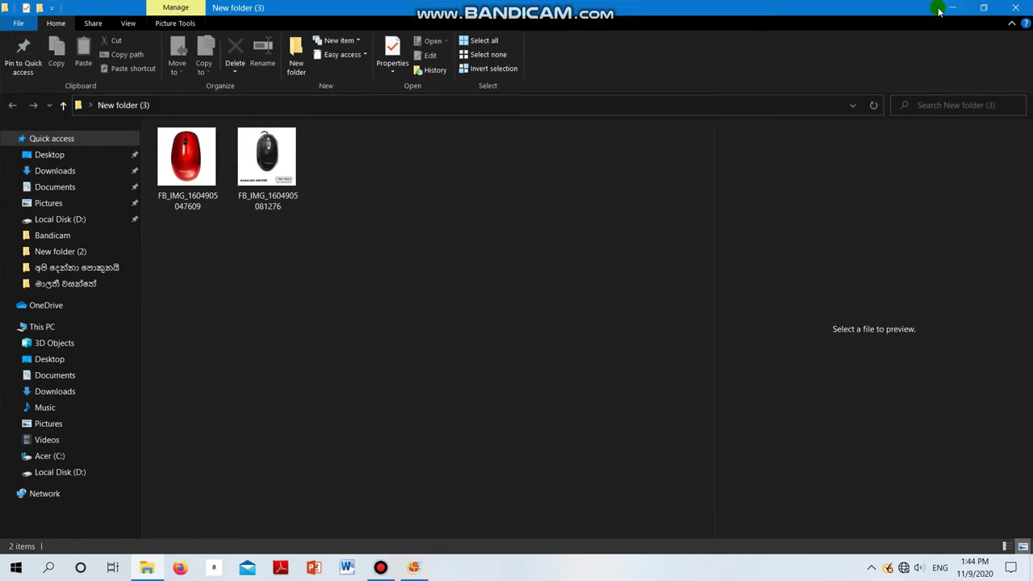
left_click(986, 6)
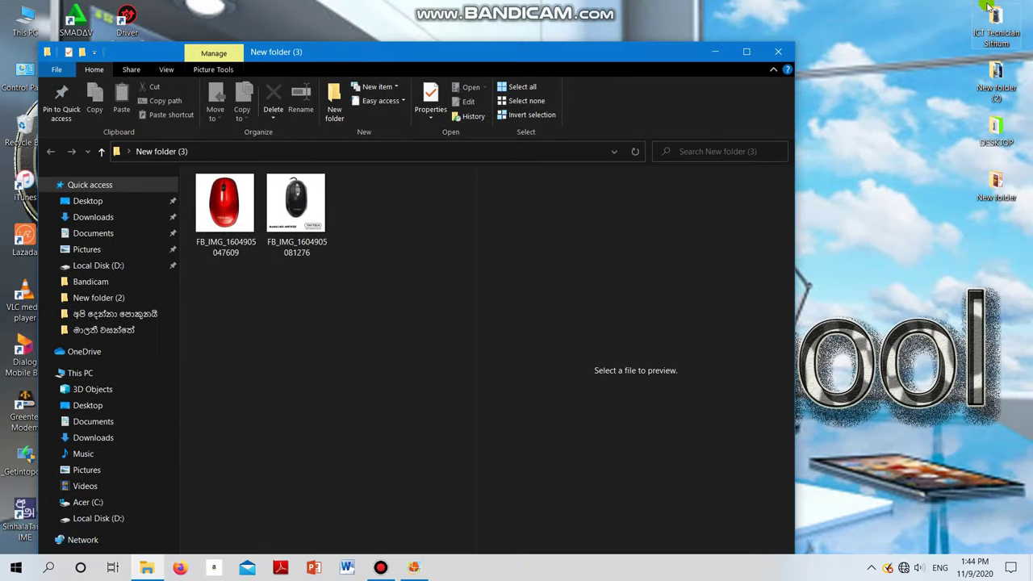
left_click(747, 54)
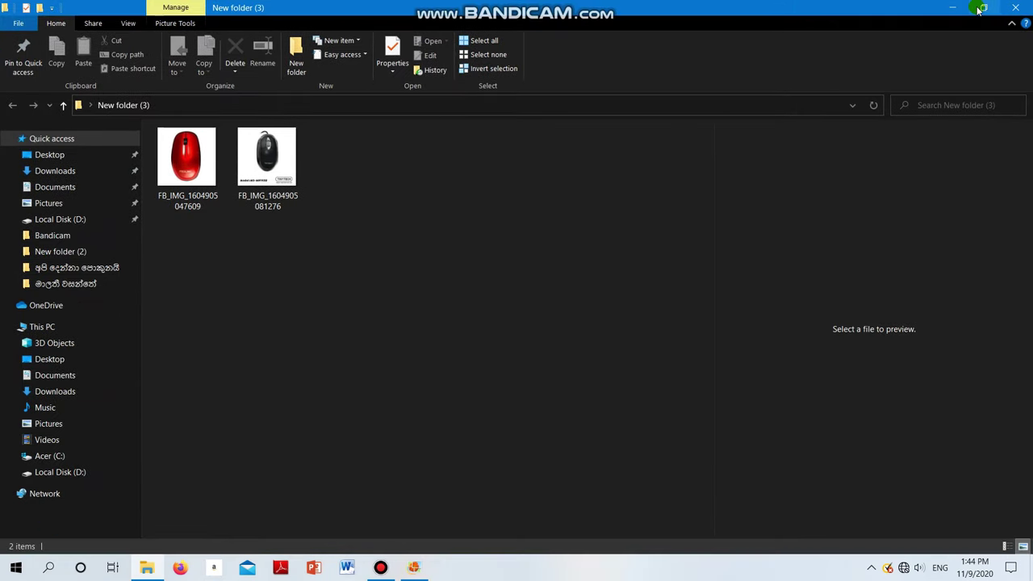
left_click(980, 8)
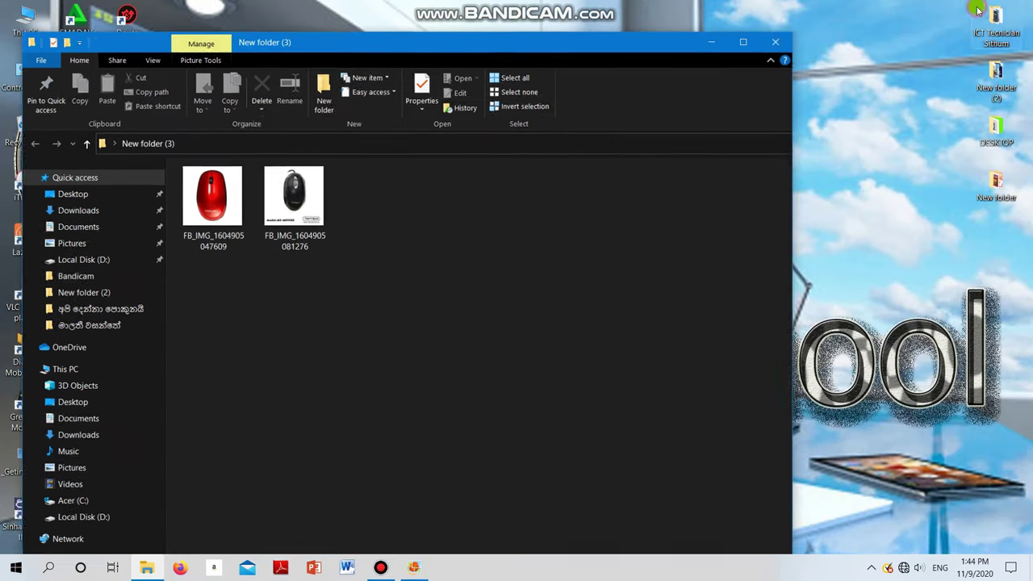
left_click(749, 54)
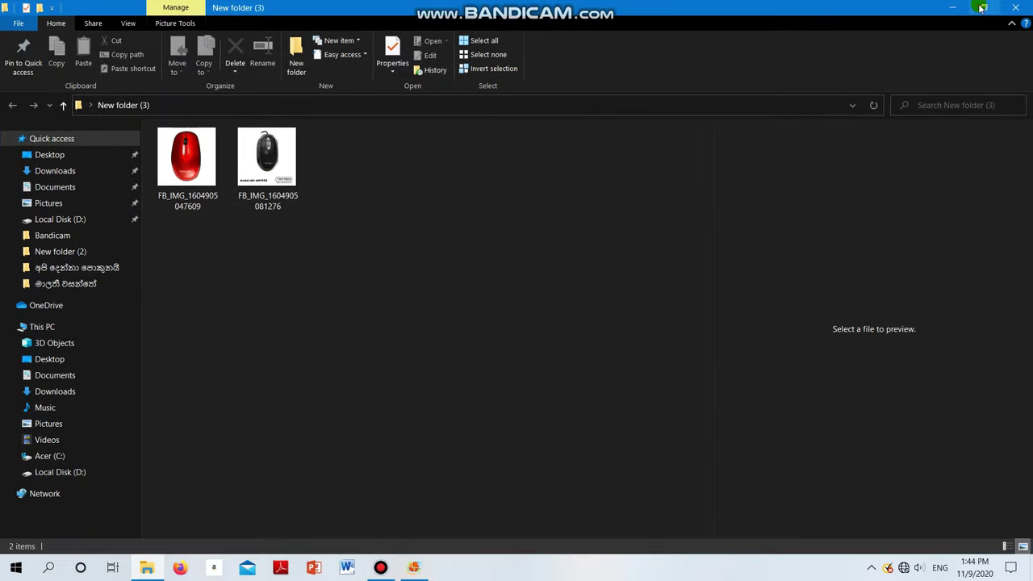
left_click(981, 8)
left_click(744, 52)
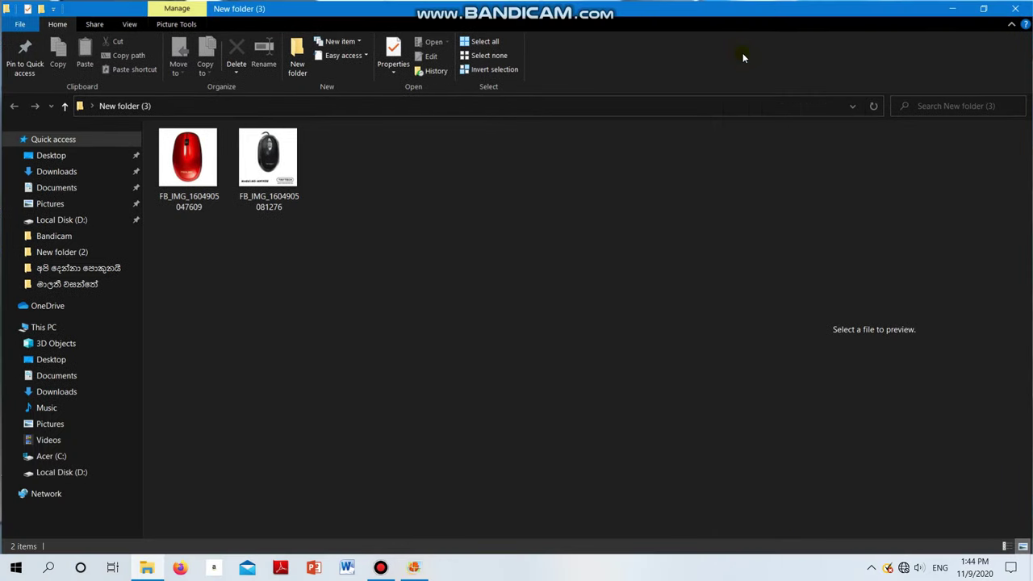
left_click(983, 10)
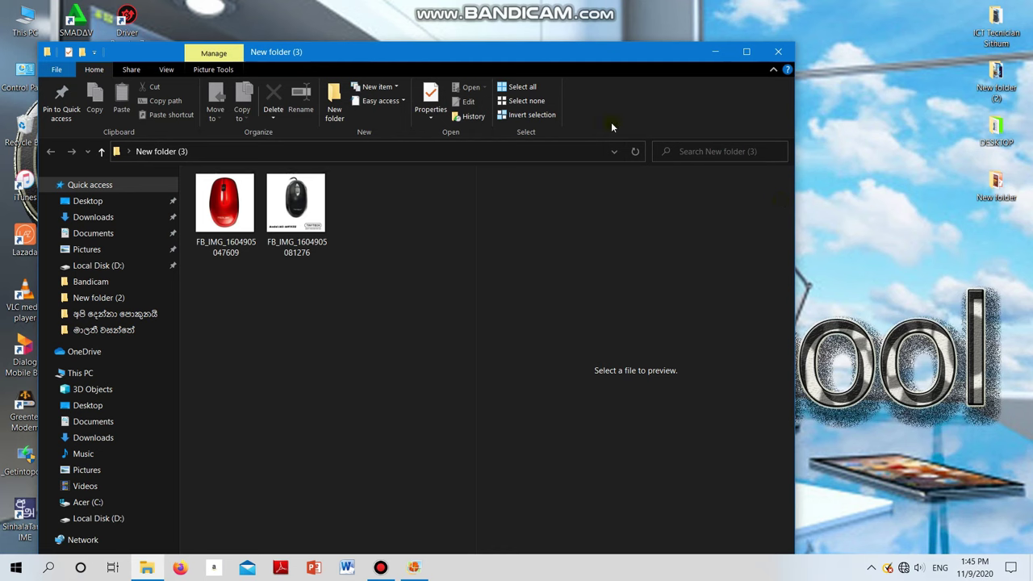
- Resize the New folder (3) window in width and height by its edges, and reposition it near the desktop's upper edge
left_click(378, 272)
left_click_drag(796, 232, 442, 222)
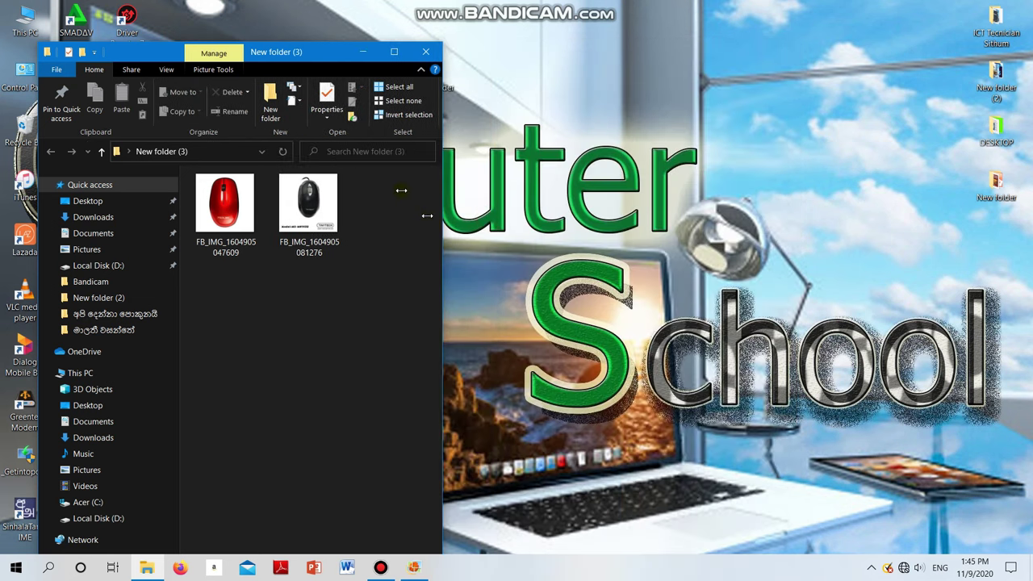
left_click_drag(285, 38, 442, 122)
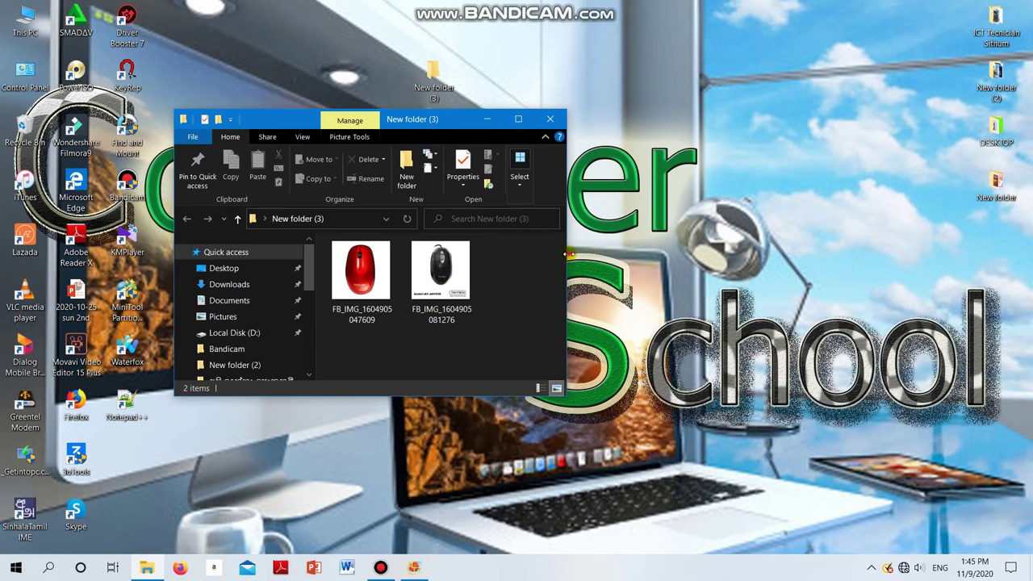
left_click_drag(569, 254, 828, 254)
left_click_drag(667, 111, 658, 14)
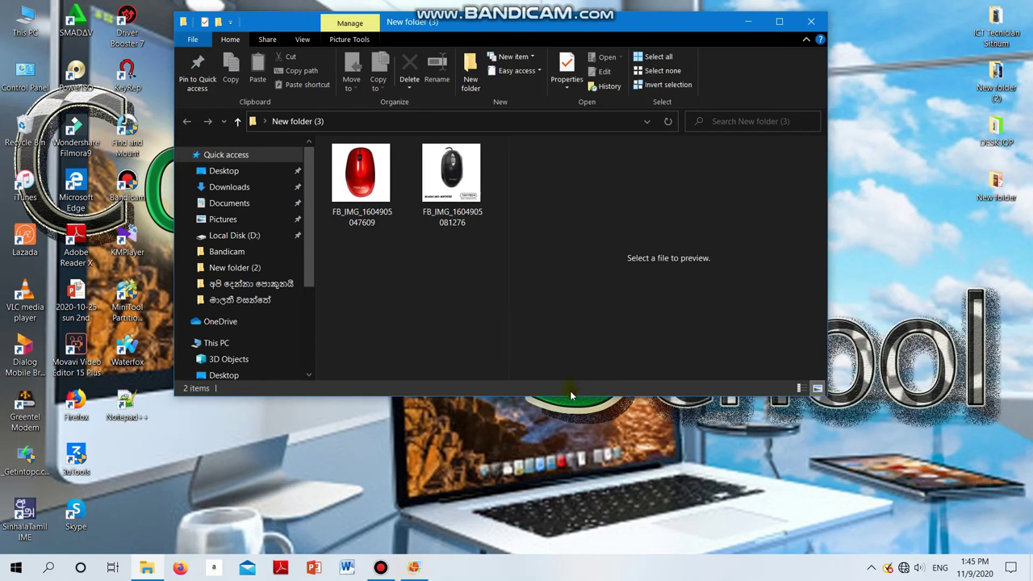
left_click_drag(571, 395, 567, 422)
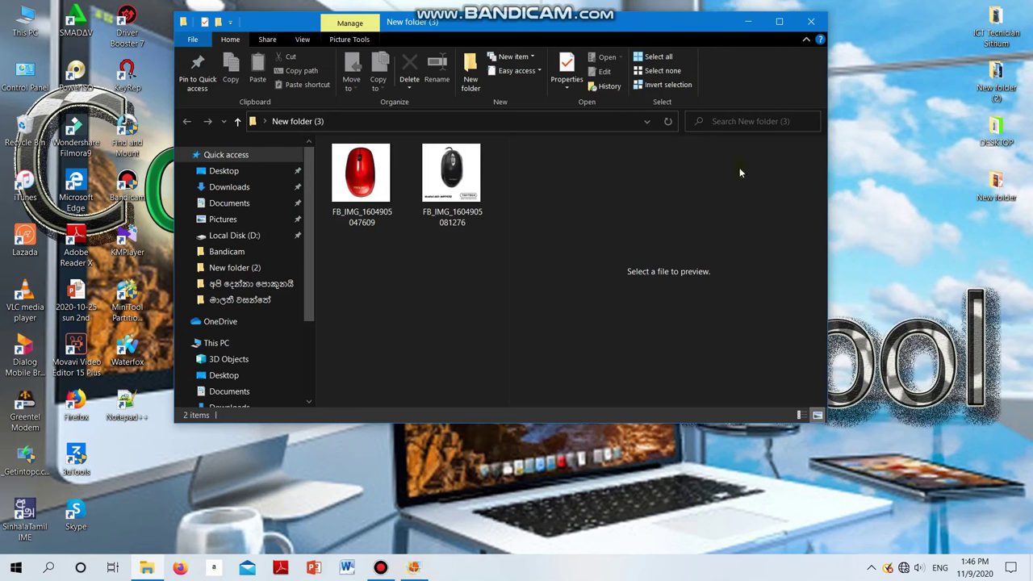
- Minimize the New folder (3) window and refresh the desktop twice
left_click(749, 22)
right_click(593, 191)
left_click(628, 231)
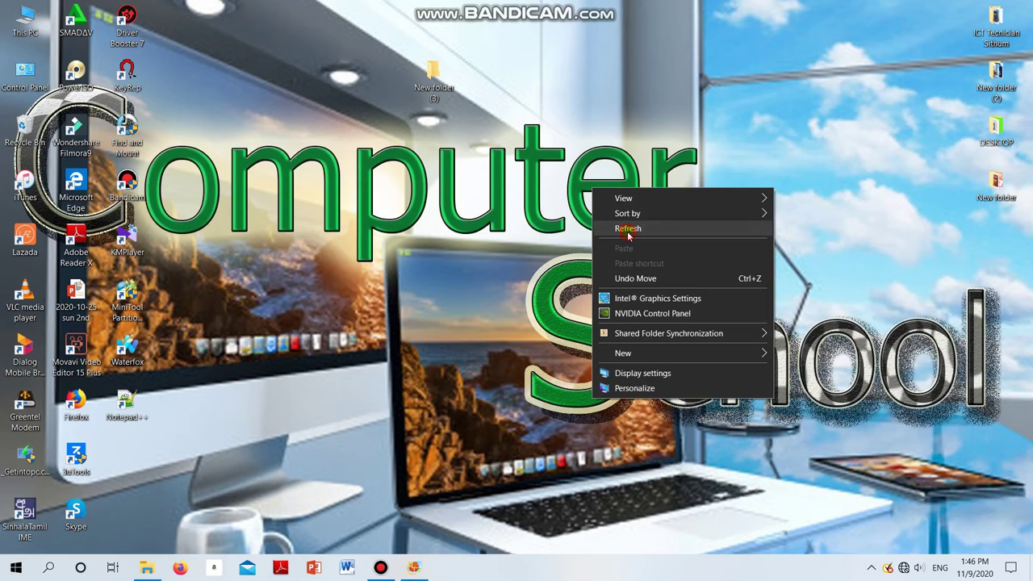
right_click(562, 231)
left_click(605, 271)
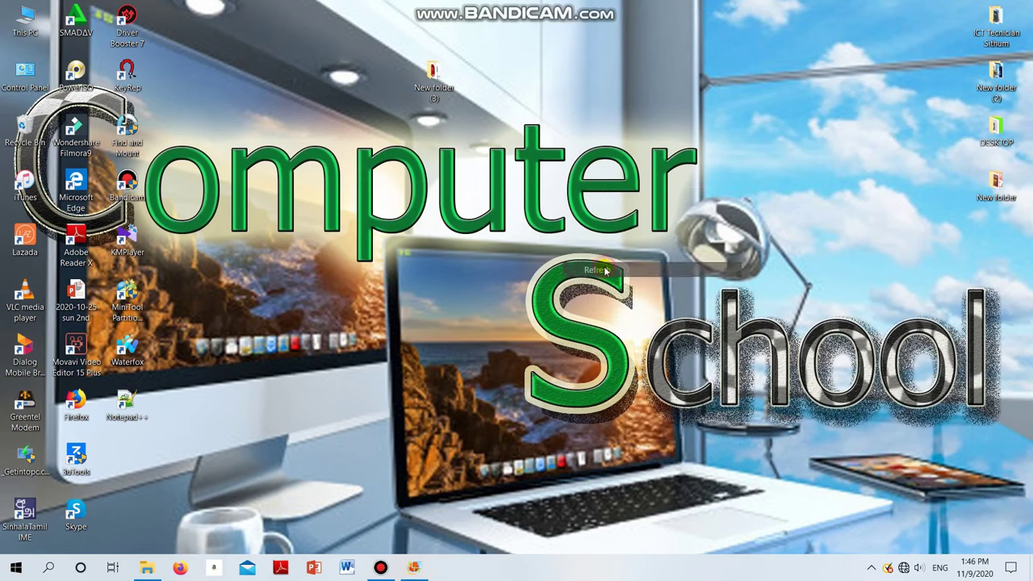